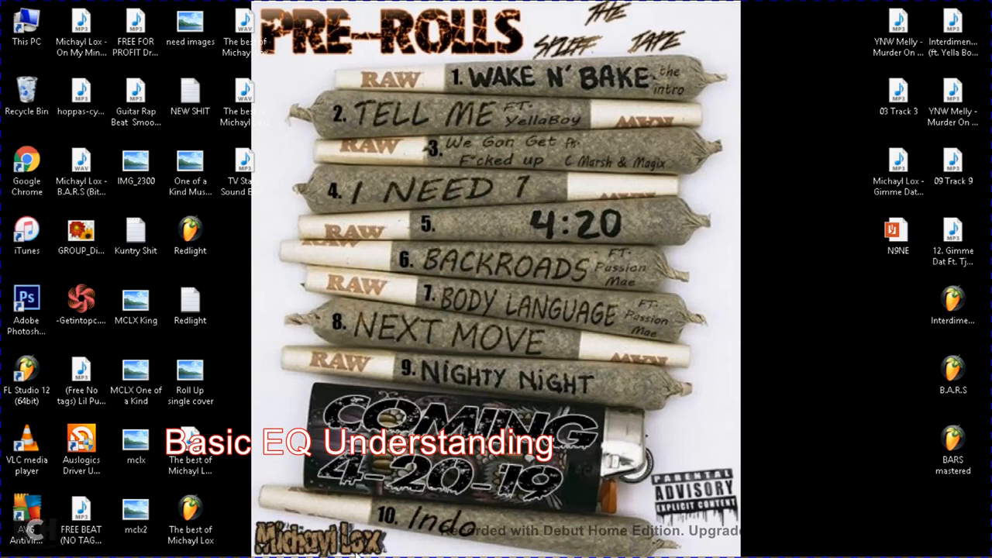
# Step: Switch to FL Studio and bring the 4:20 project's playlist to the front
pyautogui.click(329, 545)
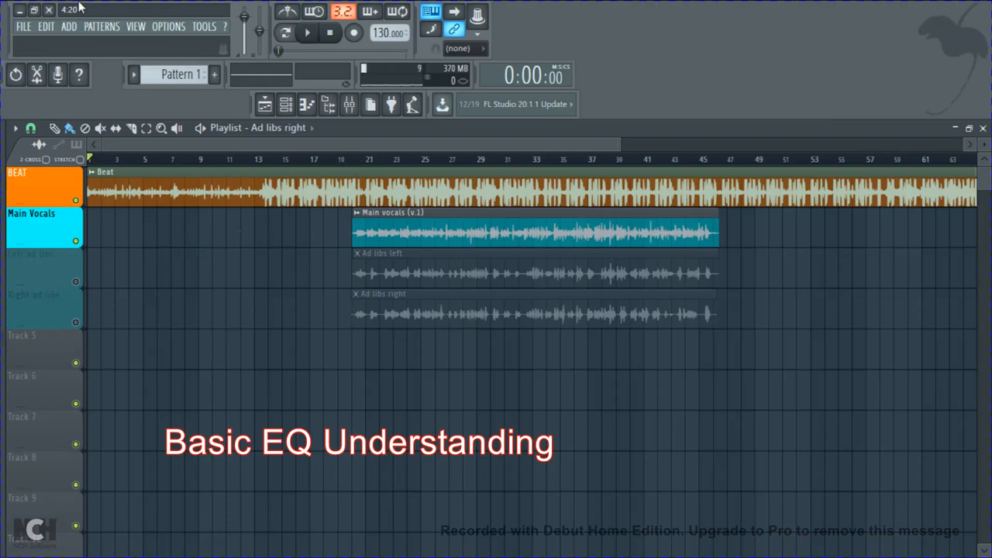
pyautogui.click(21, 10)
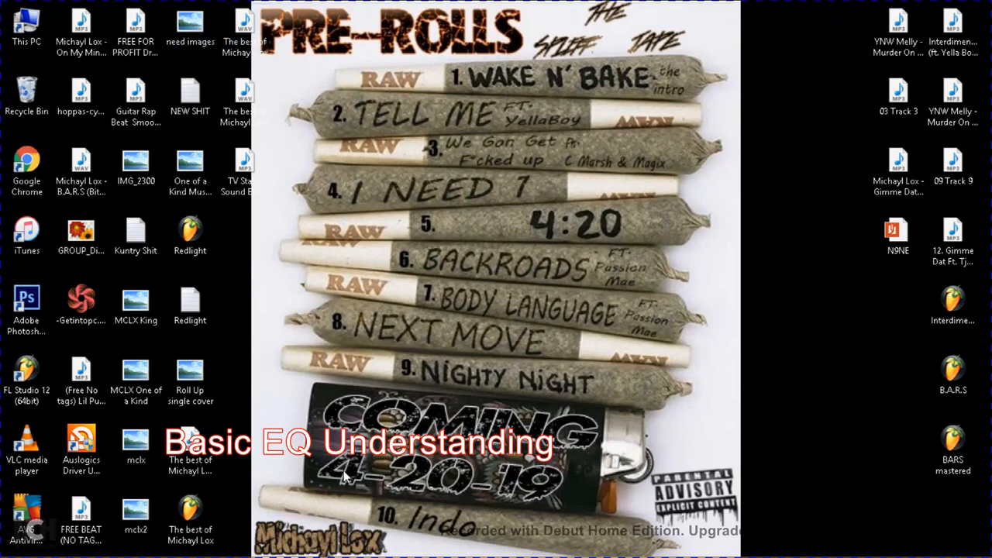
pyautogui.moveTo(348, 555)
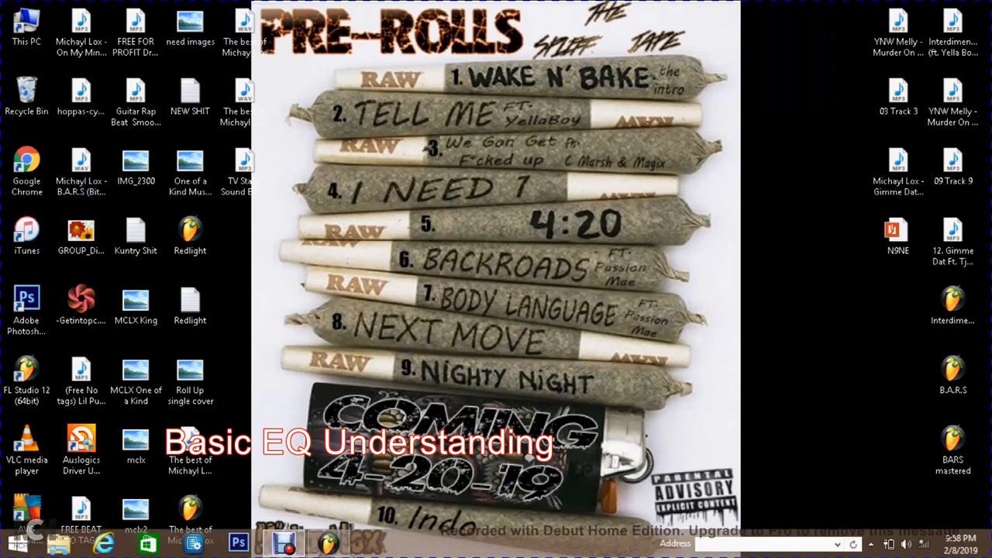
pyautogui.click(339, 546)
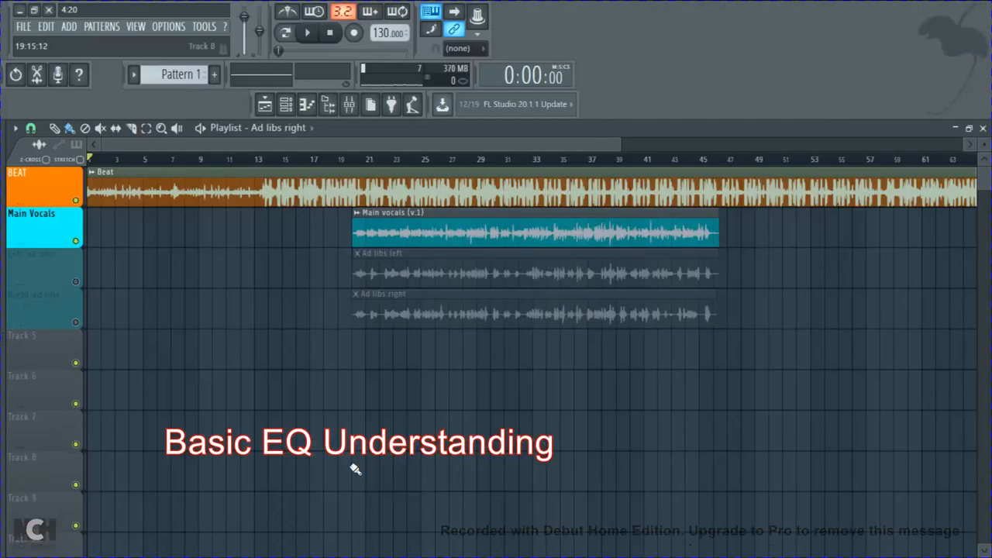
# Step: Select the main vocals mixer track and play the song from the start of the Main vocals clip
pyautogui.click(355, 160)
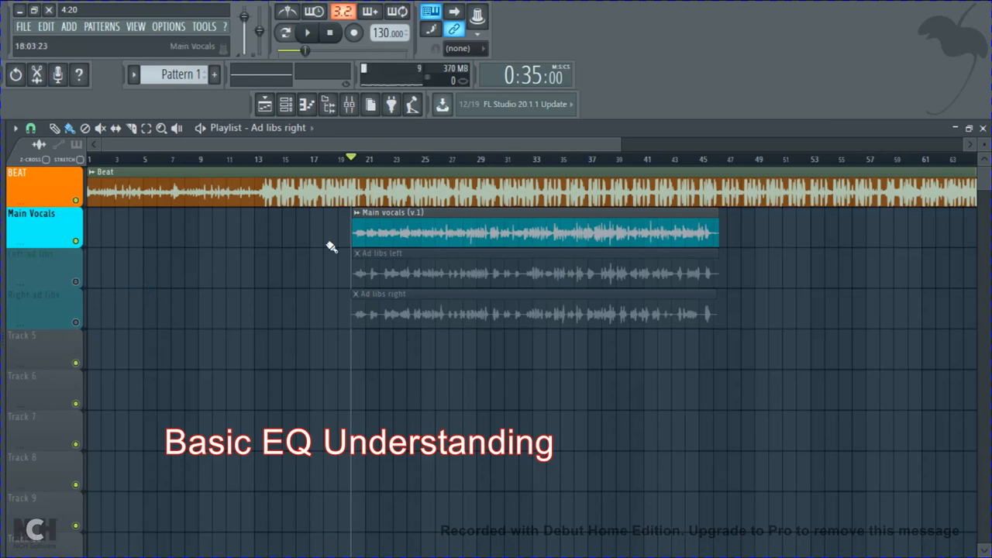
pyautogui.click(348, 104)
pyautogui.click(64, 205)
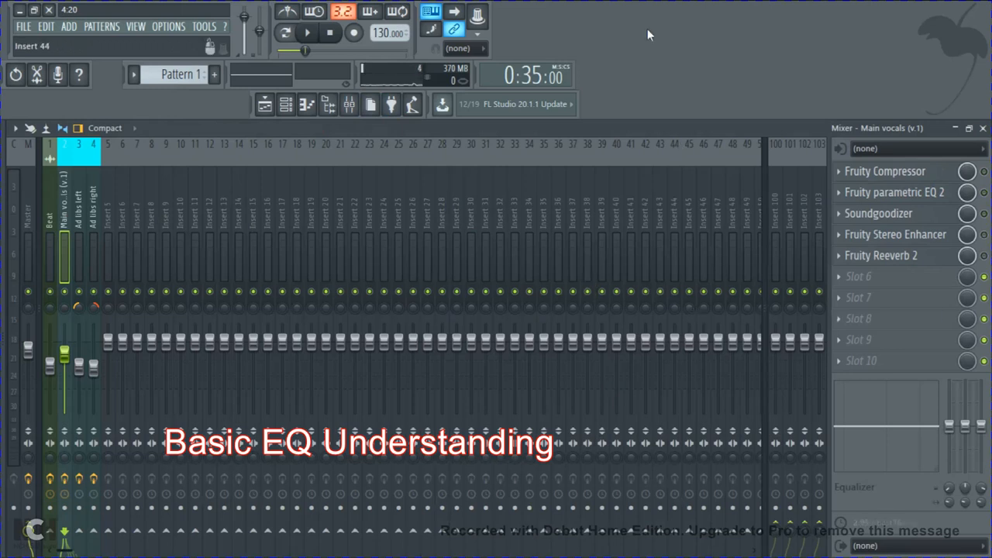
pyautogui.press('space')
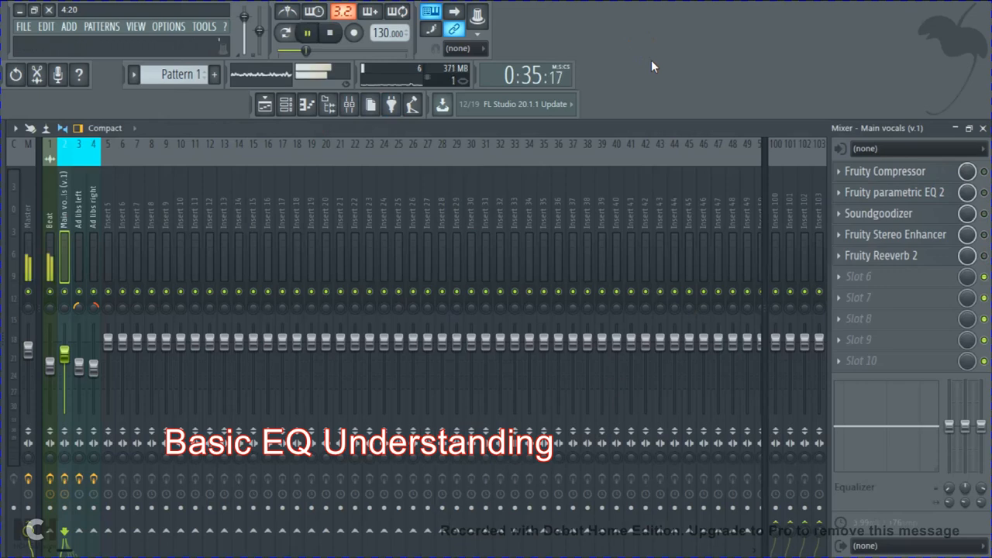
pyautogui.click(983, 129)
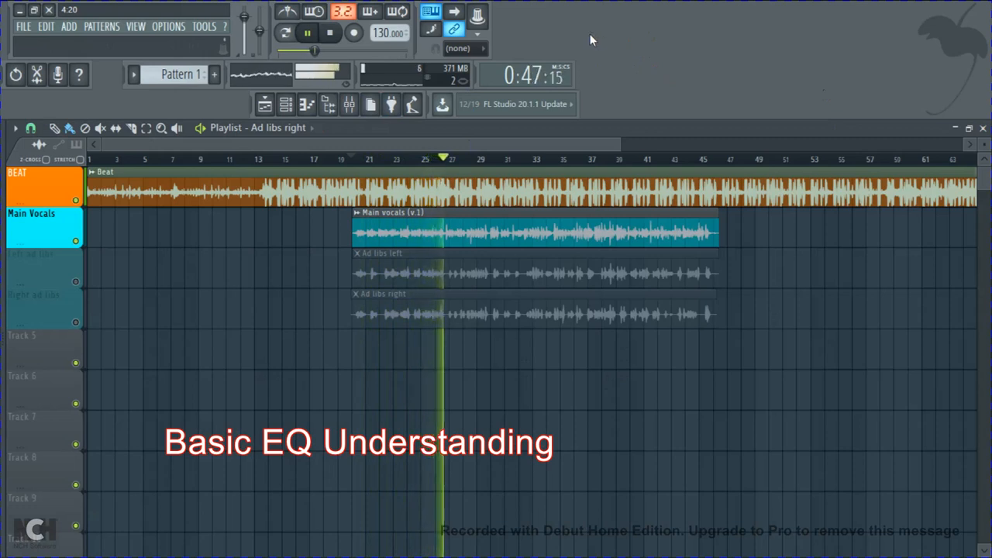
pyautogui.press('space')
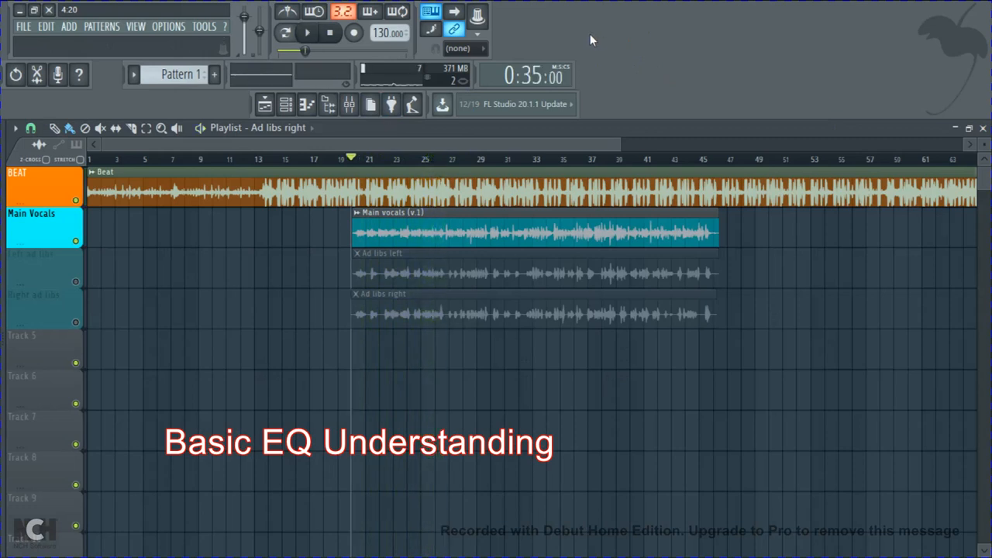
# Step: Review the Fruity Compressor settings on the main vocals mixer track, and enable the compressor during playback
pyautogui.click(264, 103)
pyautogui.click(264, 104)
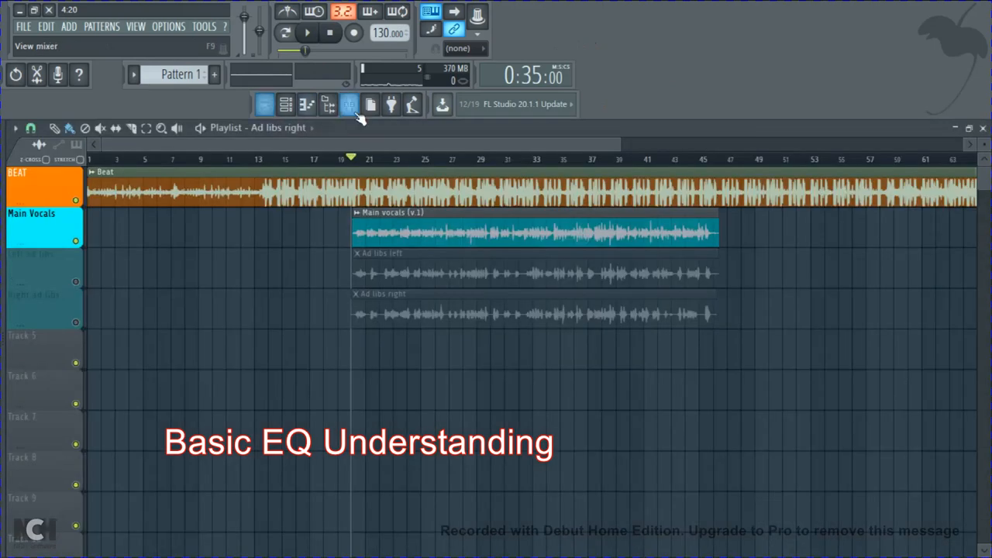
pyautogui.click(350, 104)
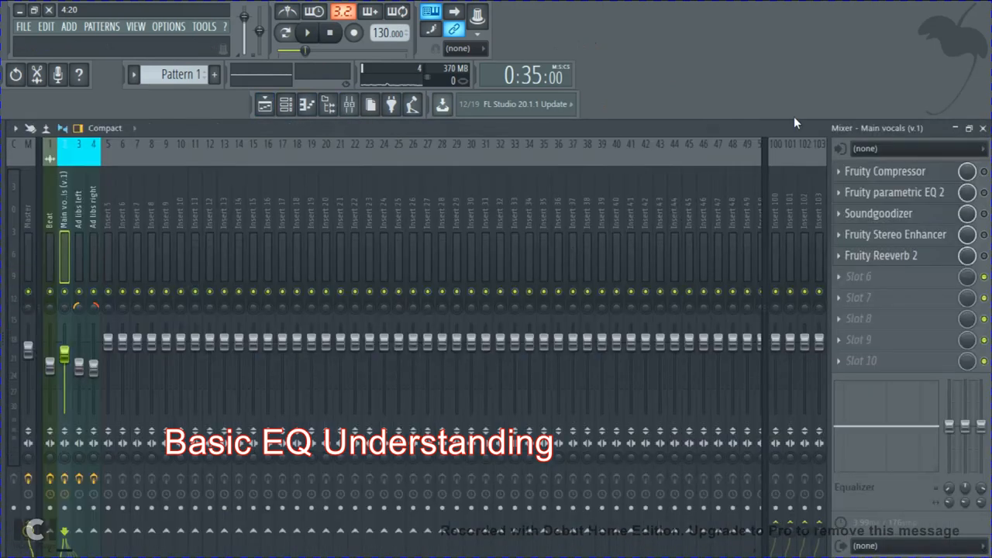
pyautogui.click(891, 177)
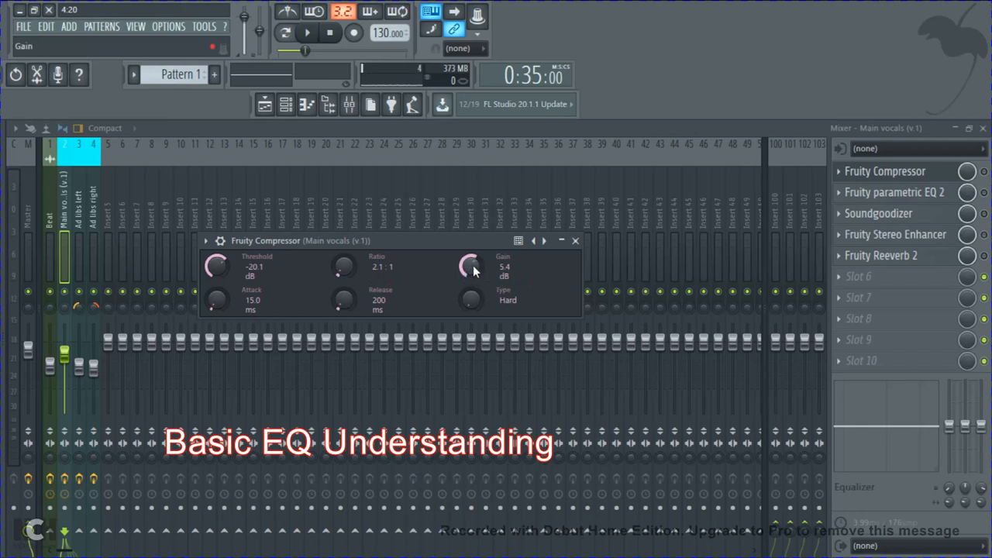
pyautogui.click(577, 241)
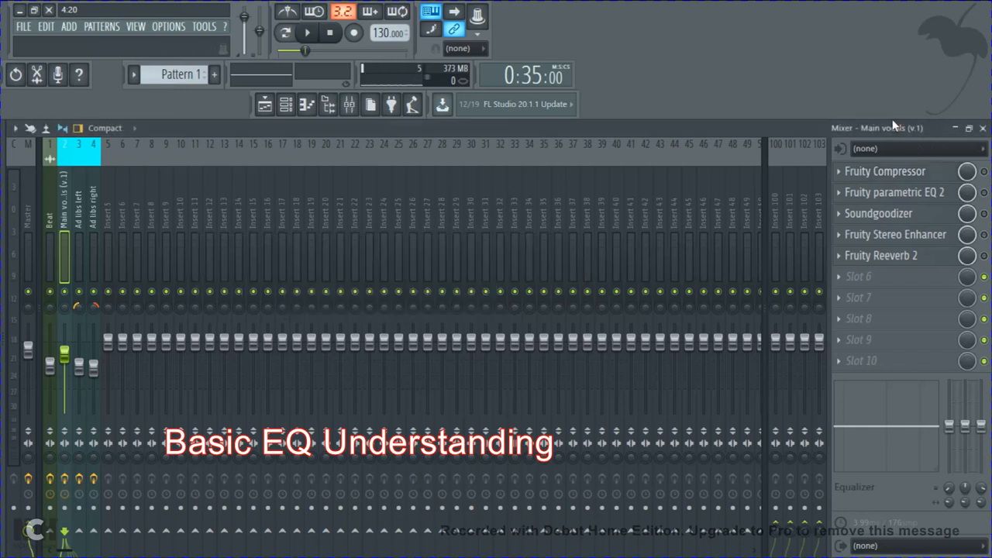
pyautogui.press('space')
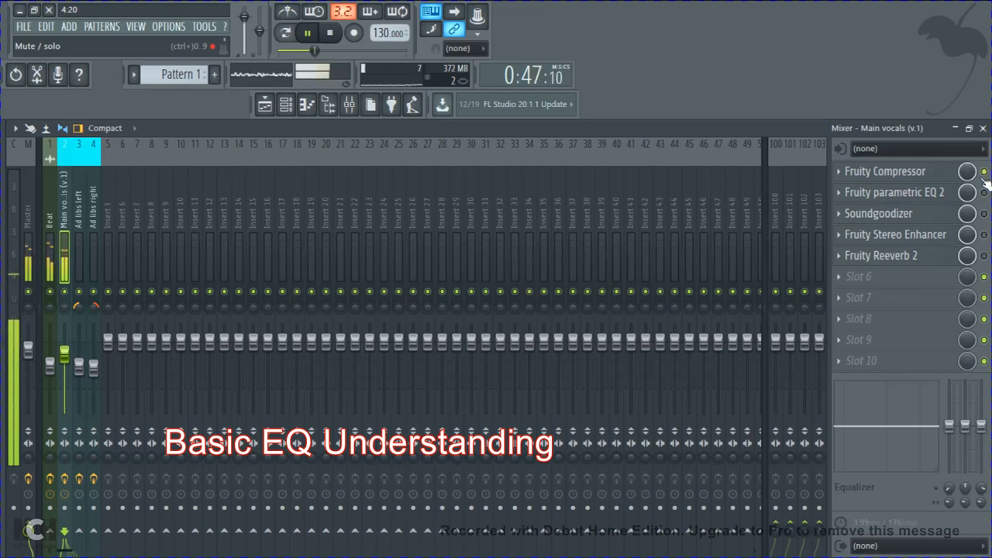
pyautogui.press('space')
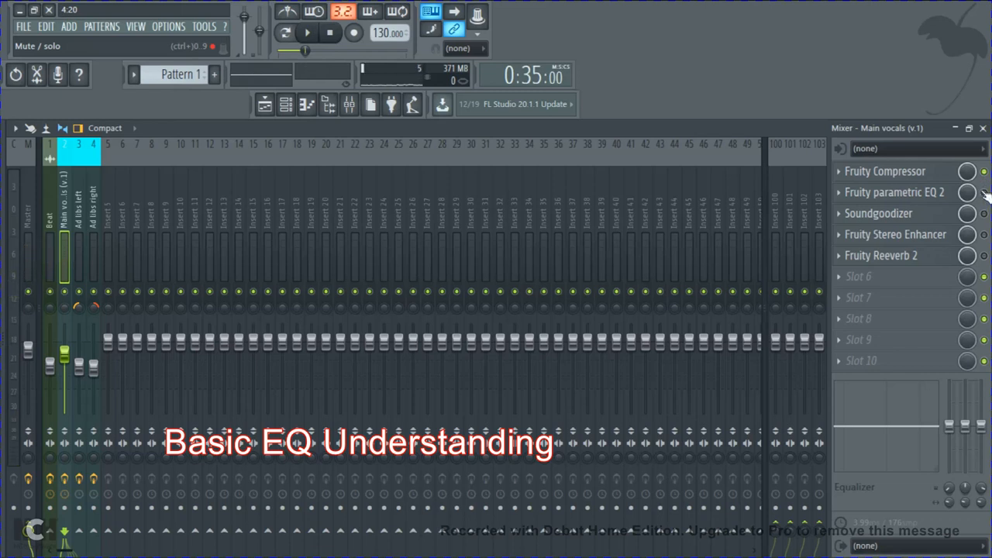
# Step: Open Fruity Parametric EQ 2 on the main vocals and load a flat preset with all bands at 0 dB
pyautogui.click(948, 193)
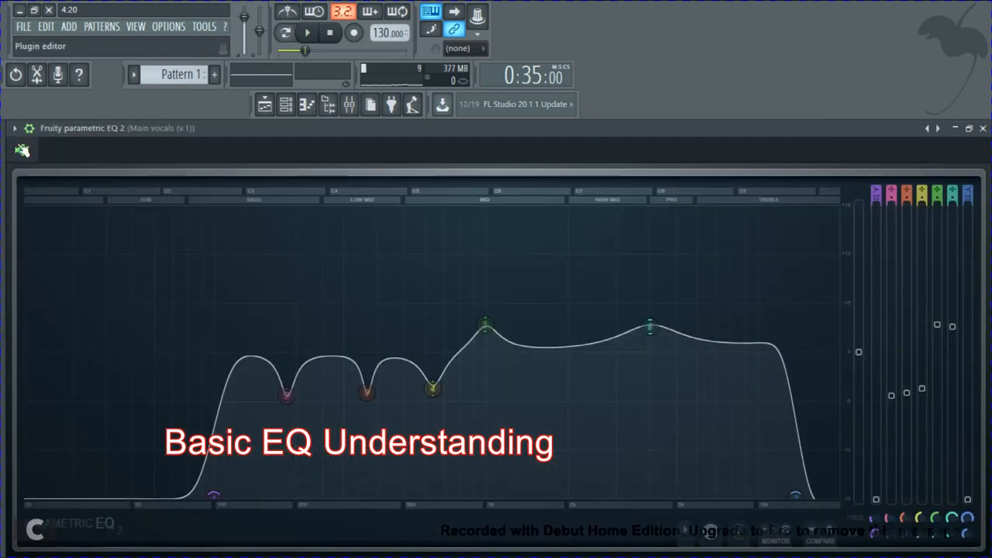
pyautogui.click(15, 129)
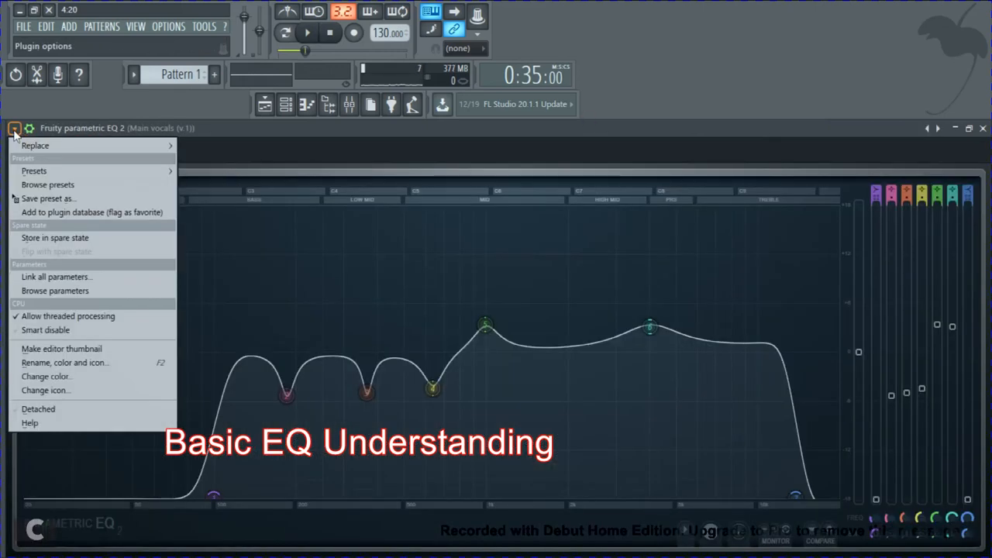
pyautogui.moveTo(100, 177)
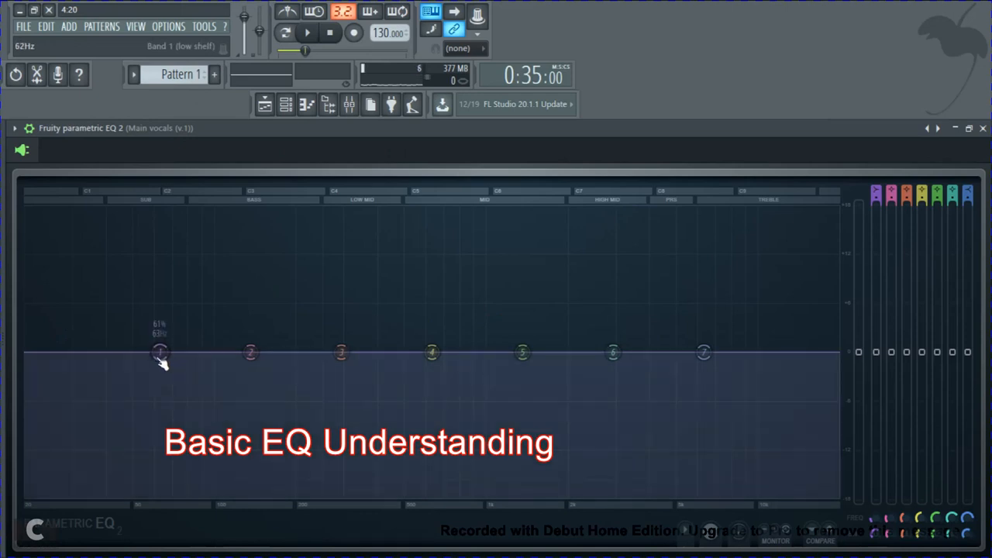
# Step: Turn EQ band 1 into a steep low cut at about 80 Hz and -18 dB, and play it briefly
pyautogui.moveTo(159, 352); pyautogui.dragTo(178, 384)
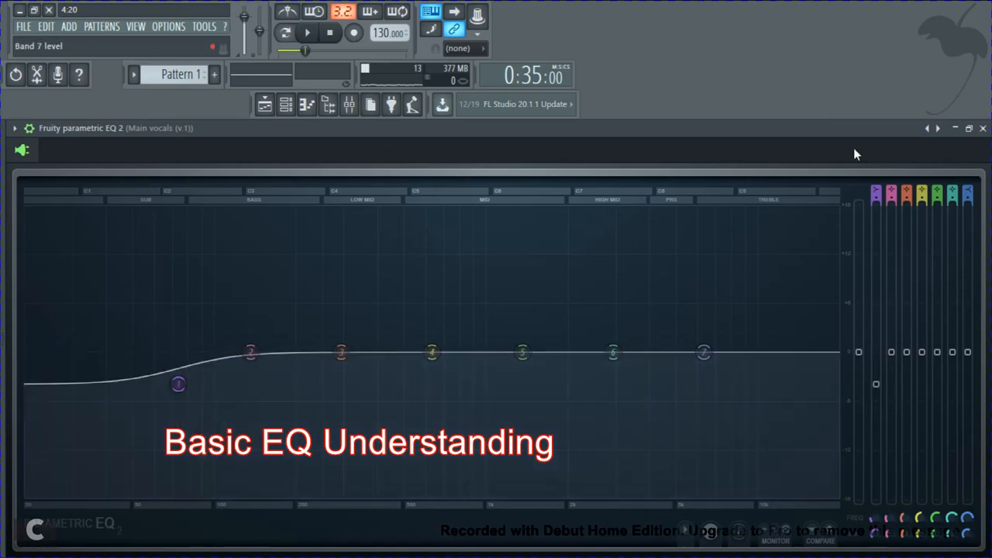
pyautogui.moveTo(876, 199); pyautogui.dragTo(875, 282)
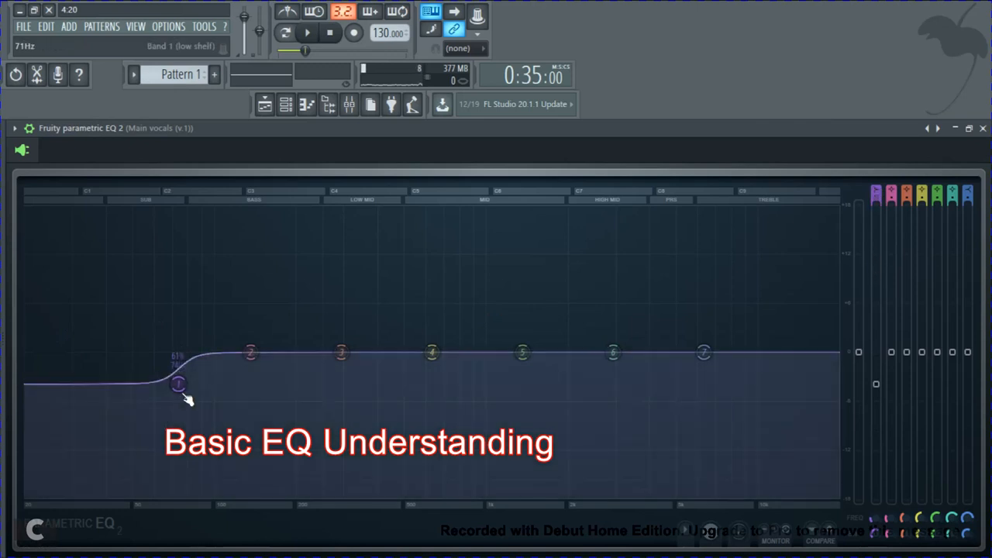
pyautogui.moveTo(179, 385); pyautogui.dragTo(187, 496)
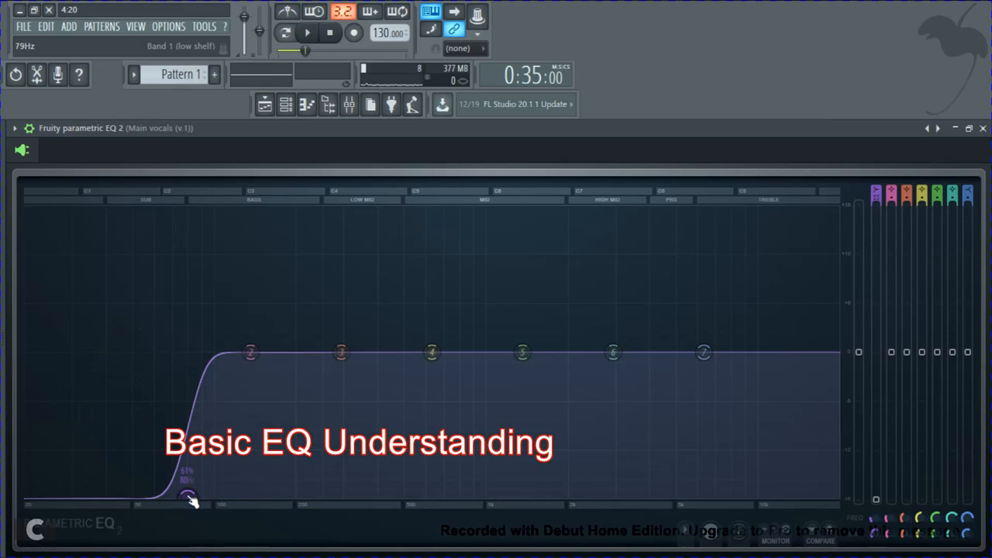
pyautogui.press('space')
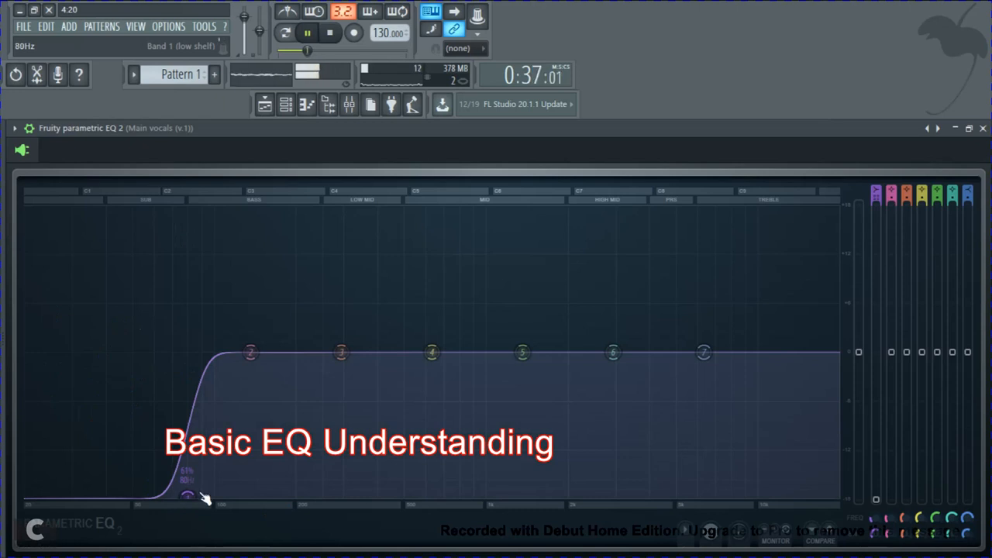
pyautogui.press('space')
# Step: Enable Parametric EQ 2 on the main vocals and move the band 1 low cut to 120 Hz during playback
pyautogui.click(982, 128)
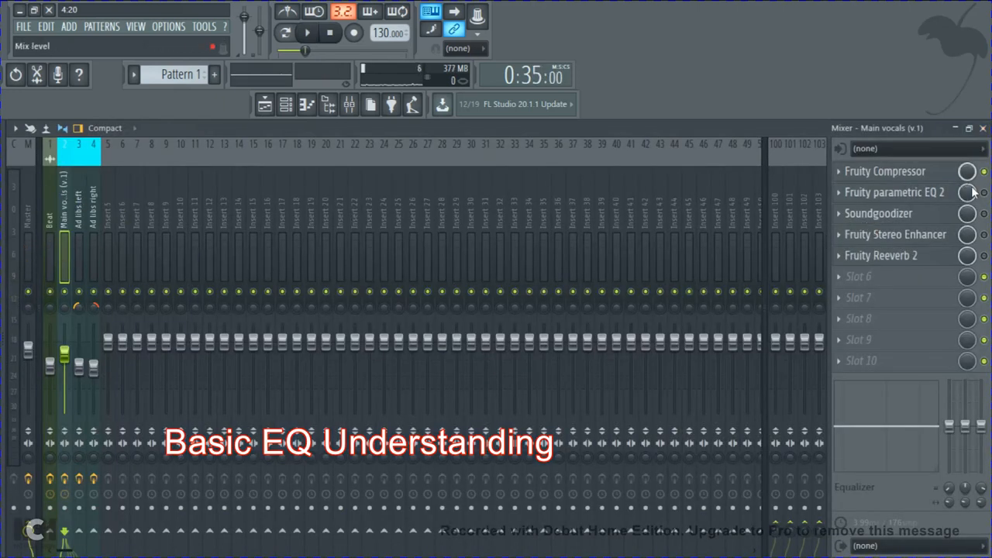
pyautogui.click(871, 194)
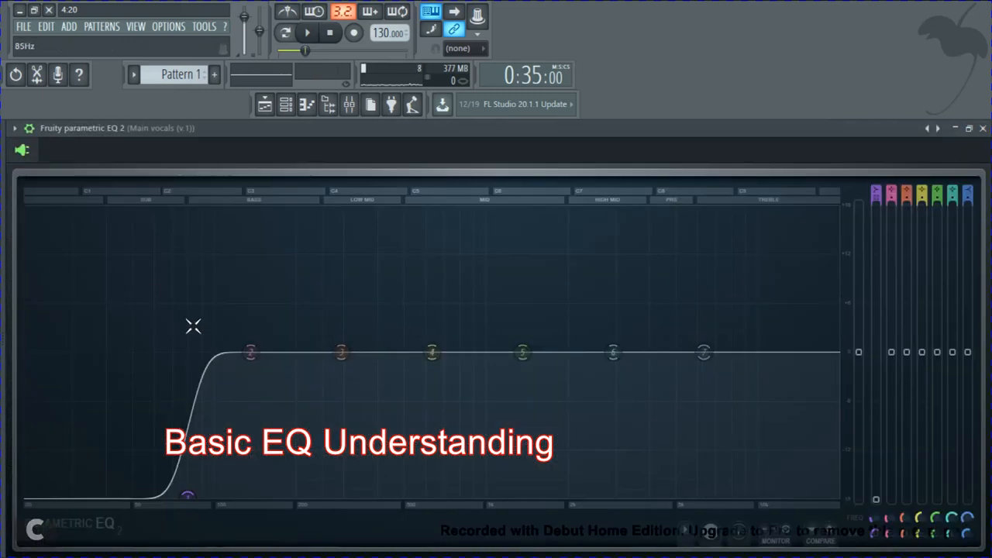
pyautogui.press('space')
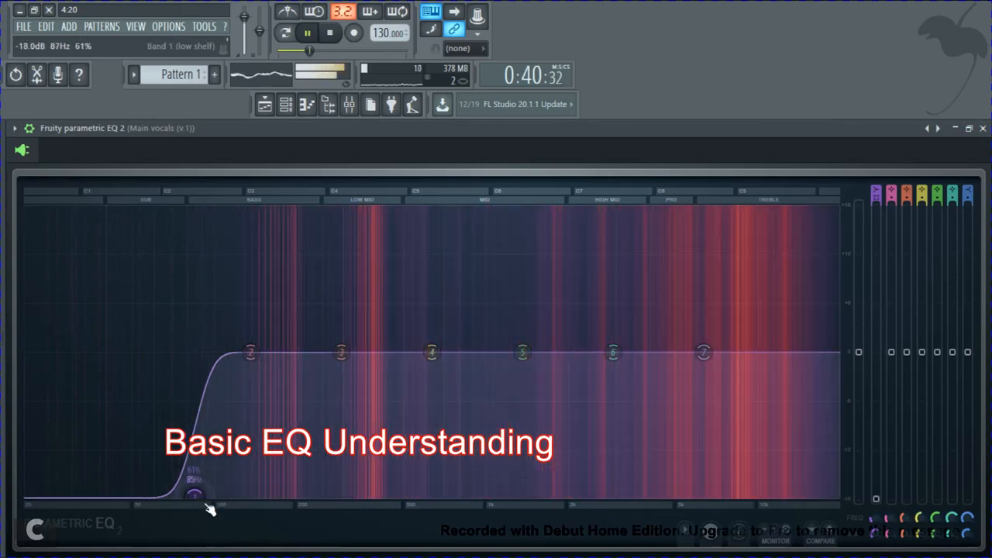
pyautogui.moveTo(206, 504); pyautogui.dragTo(239, 537)
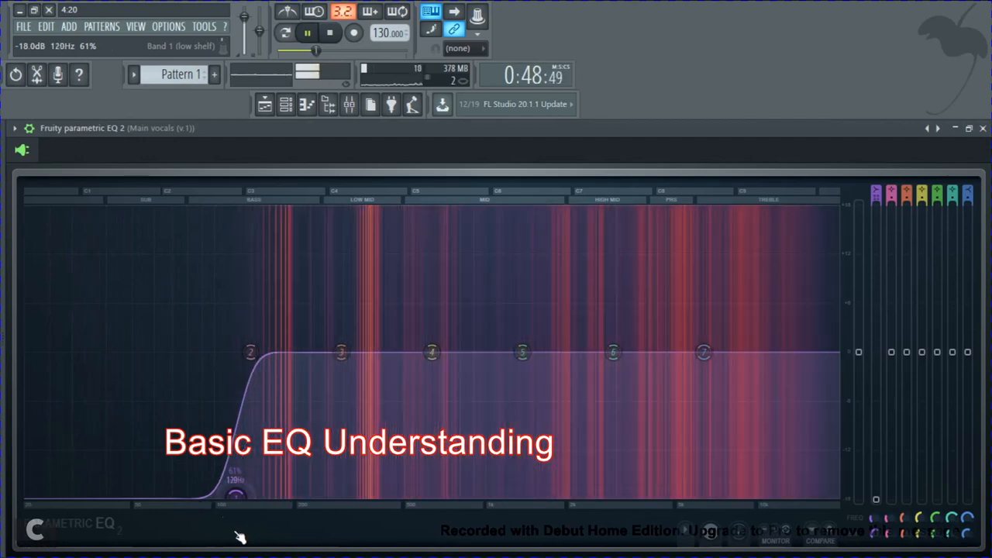
pyautogui.press('space')
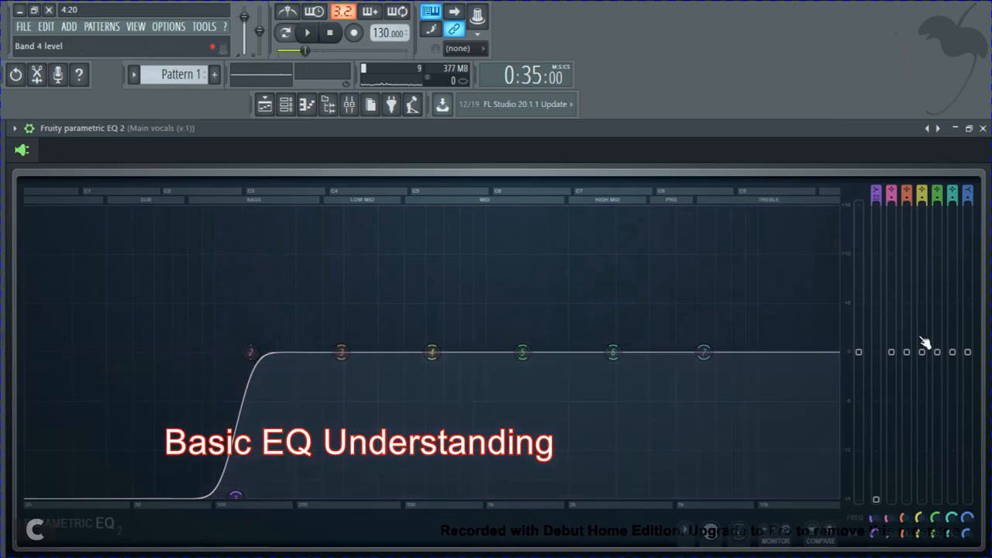
# Step: Boost EQ band 2 to the maximum +18 dB and sweep its frequency to just below 200 Hz during playback
pyautogui.moveTo(896, 354); pyautogui.dragTo(894, 97)
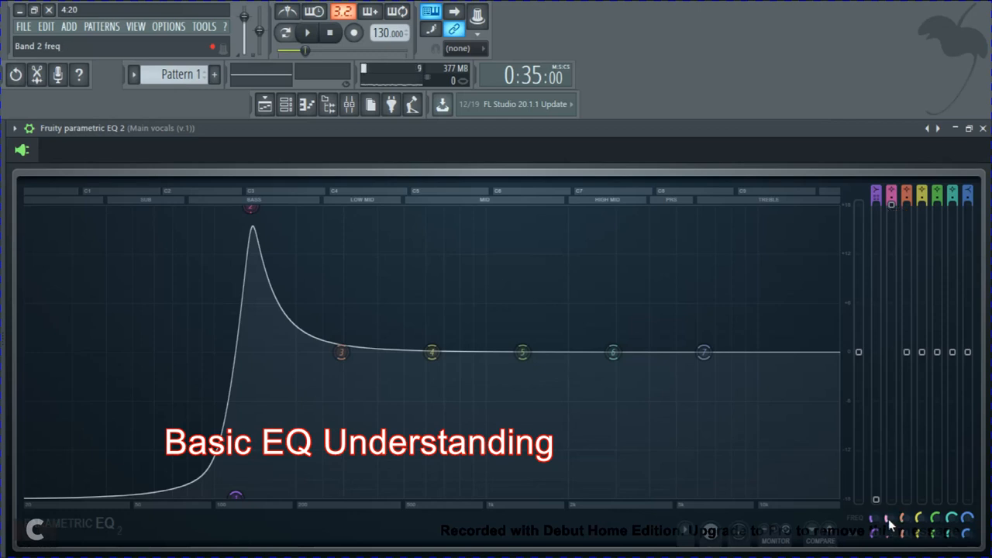
pyautogui.press('space')
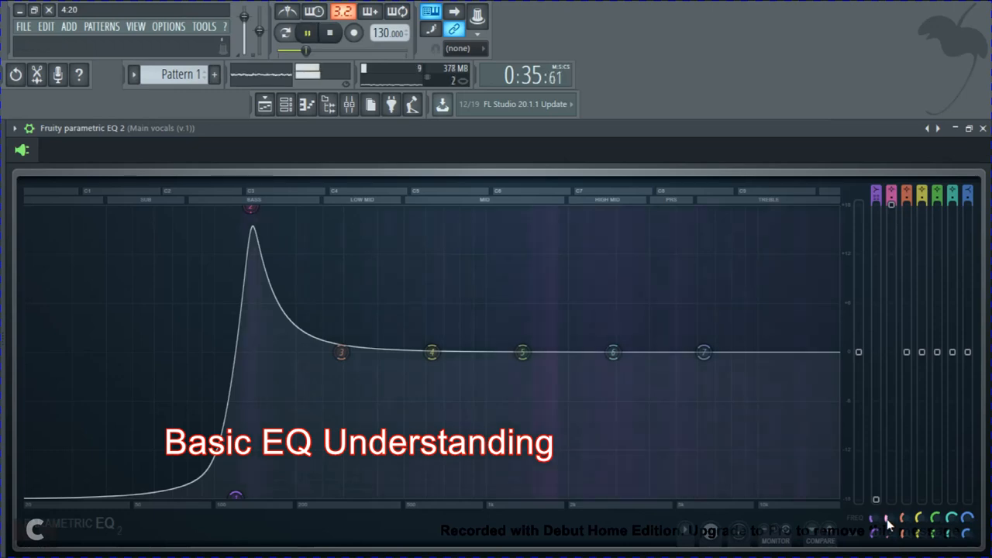
pyautogui.moveTo(888, 524); pyautogui.dragTo(915, 480)
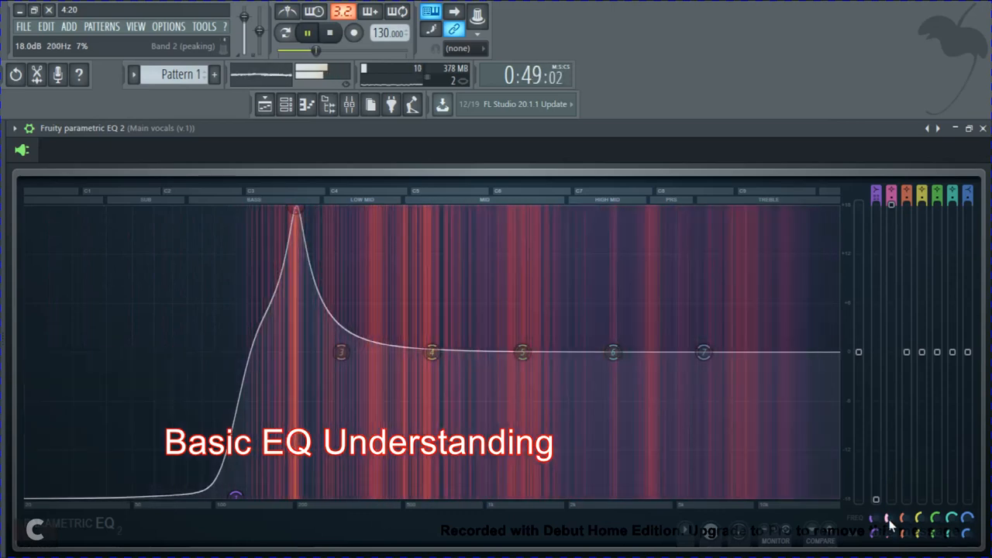
pyautogui.press('space')
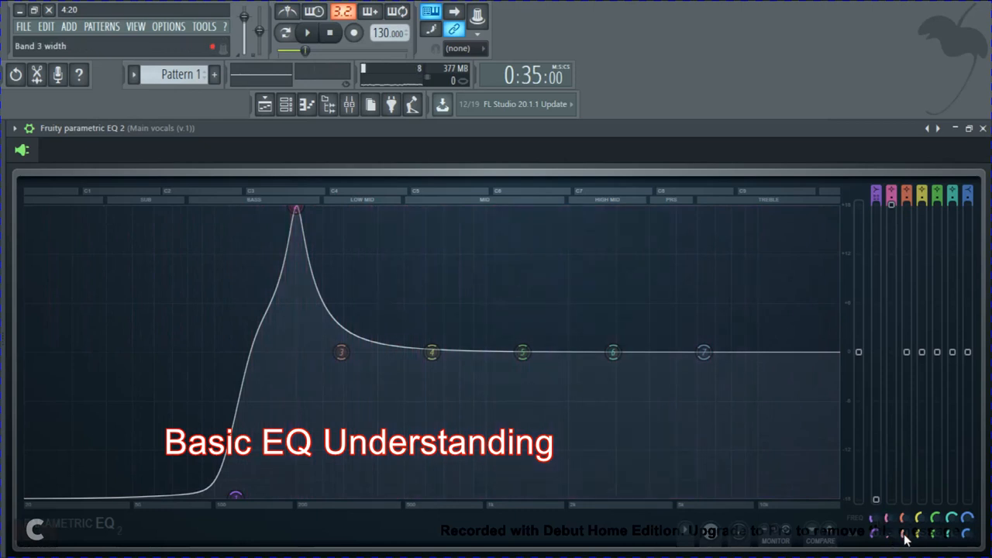
# Step: Narrow band 2, nudge its frequency slightly lower, and cut its level to about -5.5 dB while the vocals play
pyautogui.press('space')
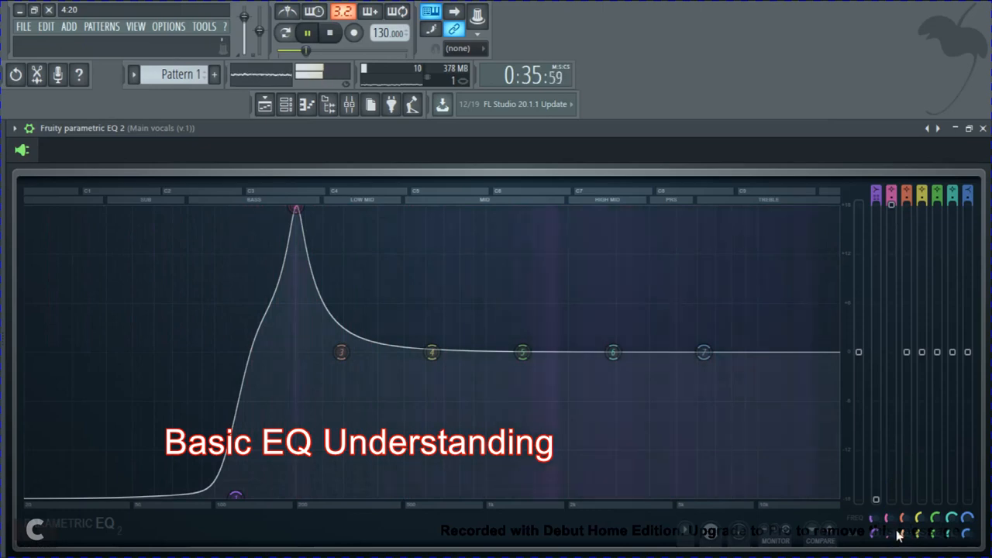
pyautogui.scroll(-5, 889, 537)
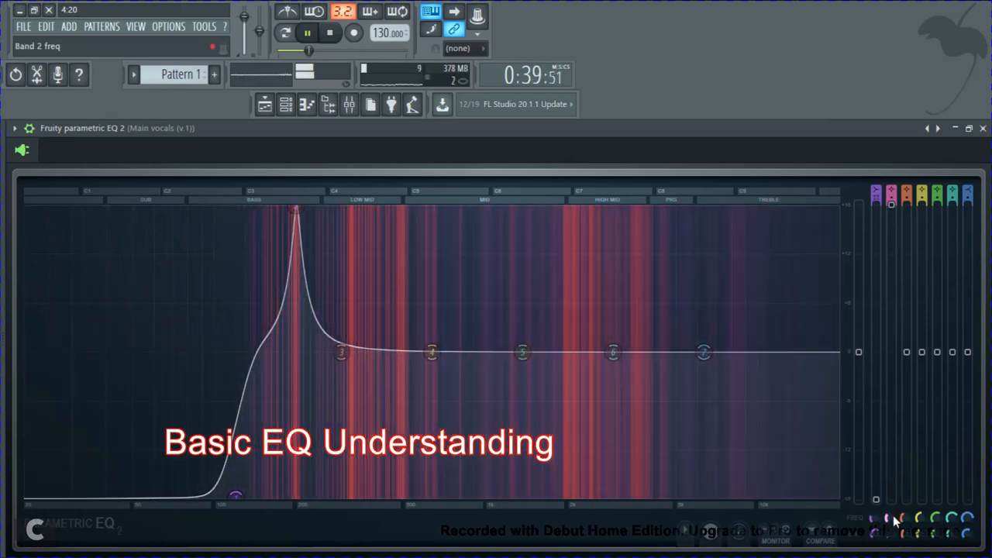
pyautogui.scroll(-1, 889, 521)
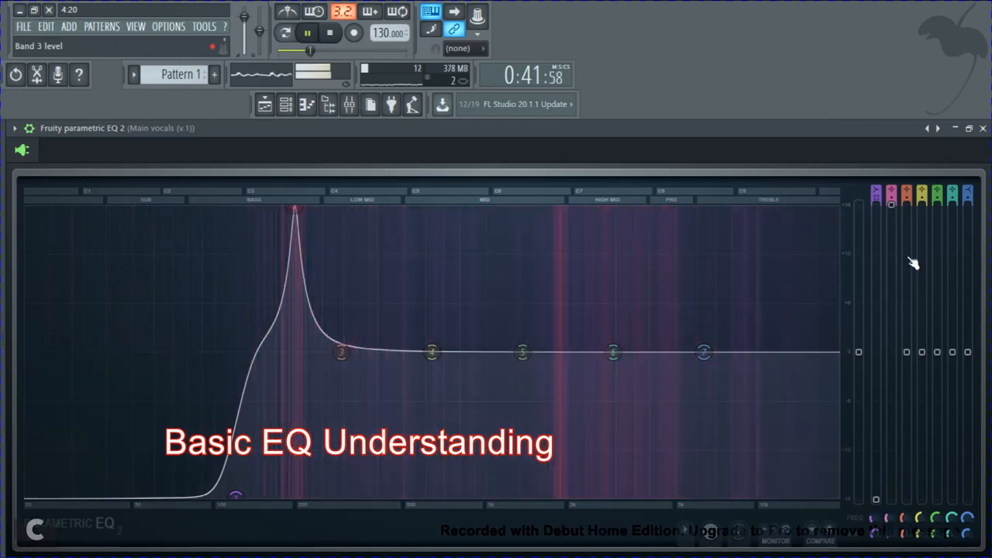
pyautogui.moveTo(894, 208); pyautogui.dragTo(898, 396)
pyautogui.press('space')
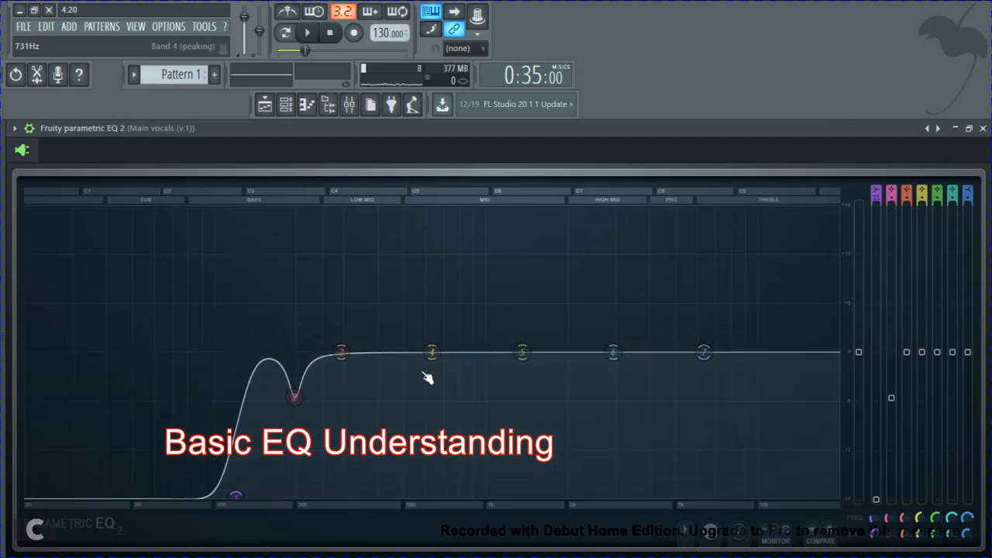
# Step: Narrow EQ band 3 to 3% at 350 Hz and boost it to the maximum +18 dB during playback
pyautogui.press('space')
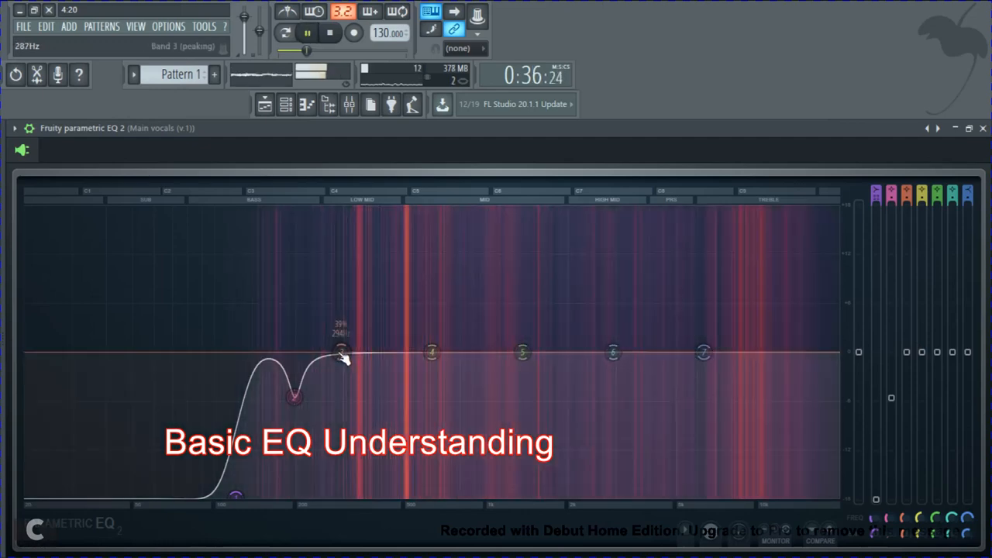
pyautogui.moveTo(341, 355); pyautogui.dragTo(362, 287)
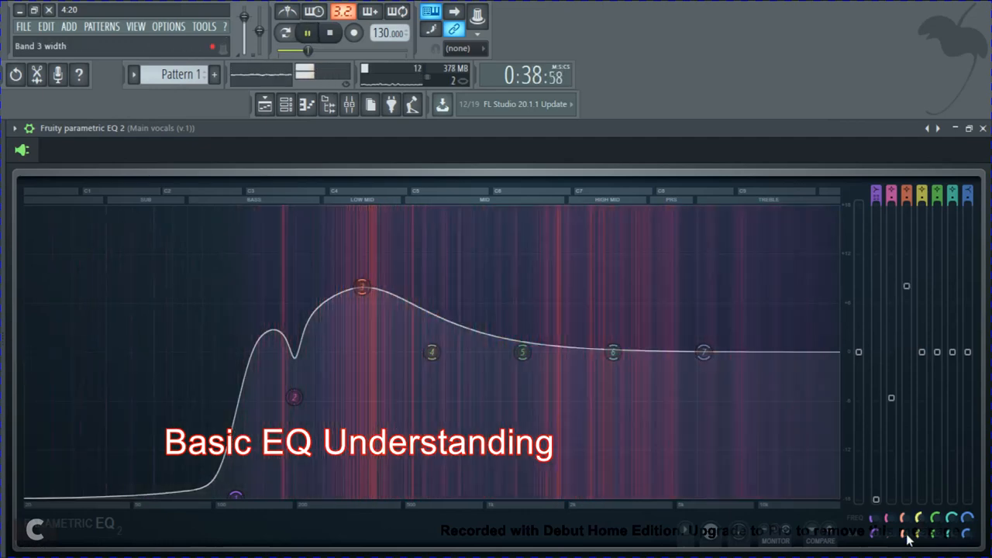
pyautogui.moveTo(909, 541); pyautogui.dragTo(927, 88)
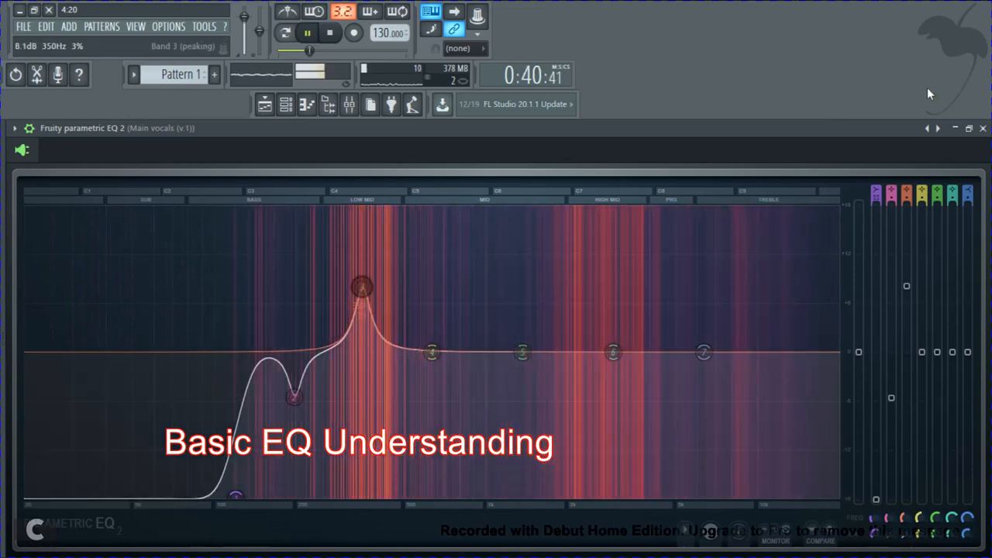
pyautogui.moveTo(910, 290); pyautogui.dragTo(914, 148)
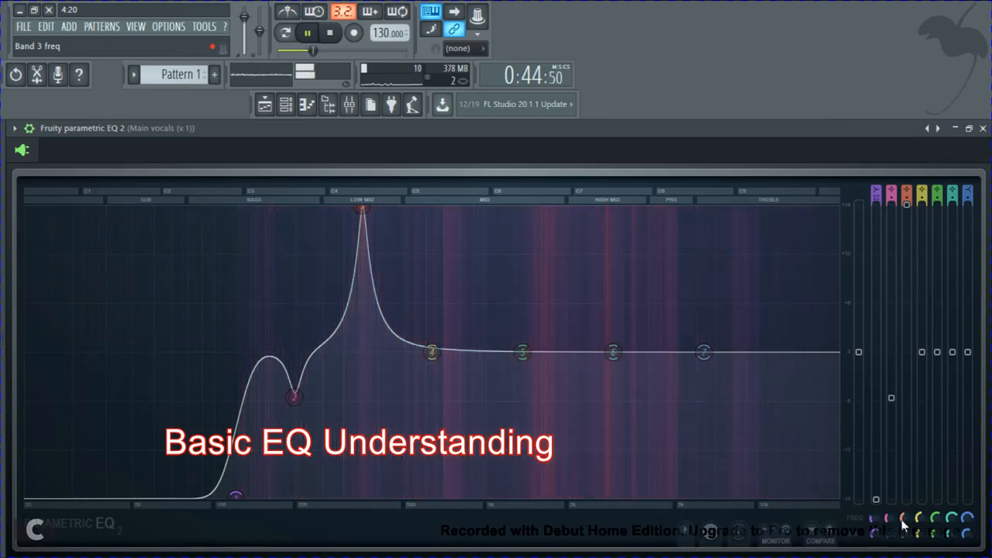
# Step: Sweep band 3 to about 390 Hz, cut its level to about -6 dB, and stop playback
pyautogui.moveTo(903, 526)
pyautogui.mouseDown()
pyautogui.moveTo(904, 499)
pyautogui.moveTo(907, 511)
pyautogui.mouseUp()
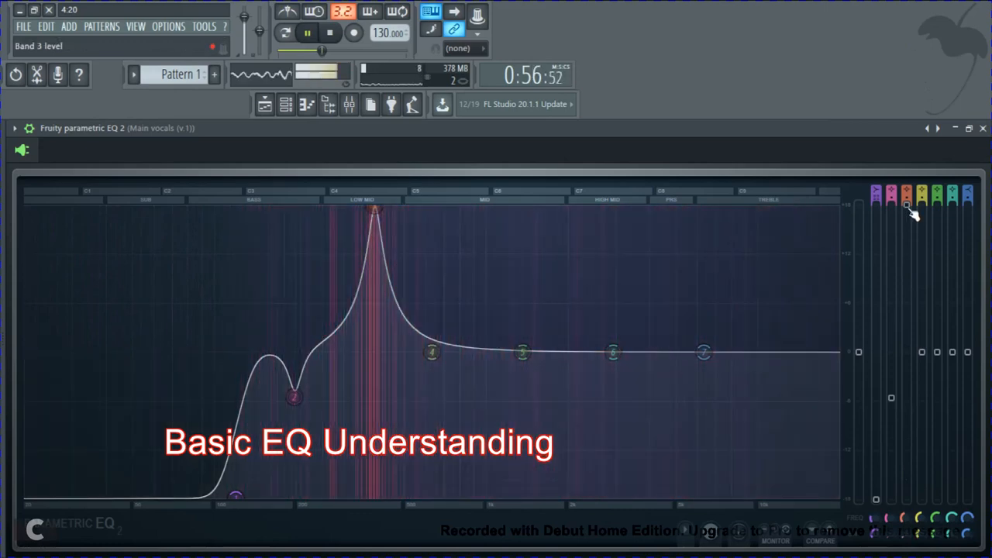
pyautogui.moveTo(907, 207); pyautogui.dragTo(916, 467)
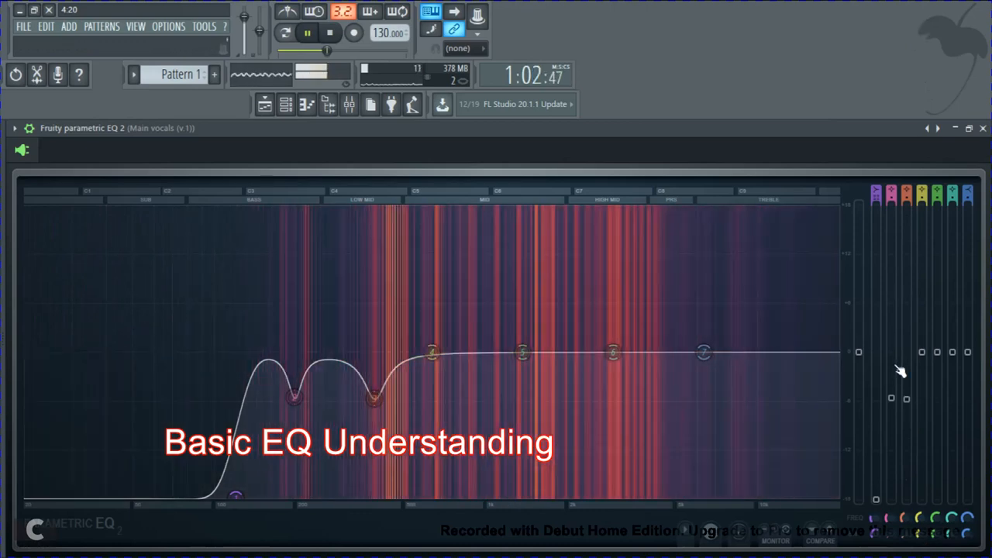
pyautogui.press('space')
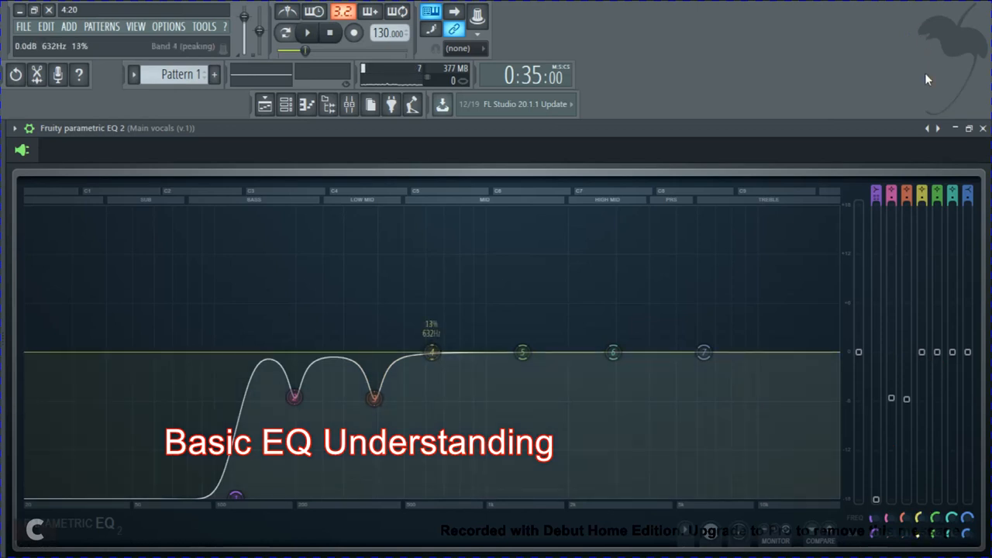
# Step: Boost EQ band 4 to the maximum +18 dB and audition the vocals with it
pyautogui.moveTo(922, 351); pyautogui.dragTo(921, 203)
pyautogui.press('space')
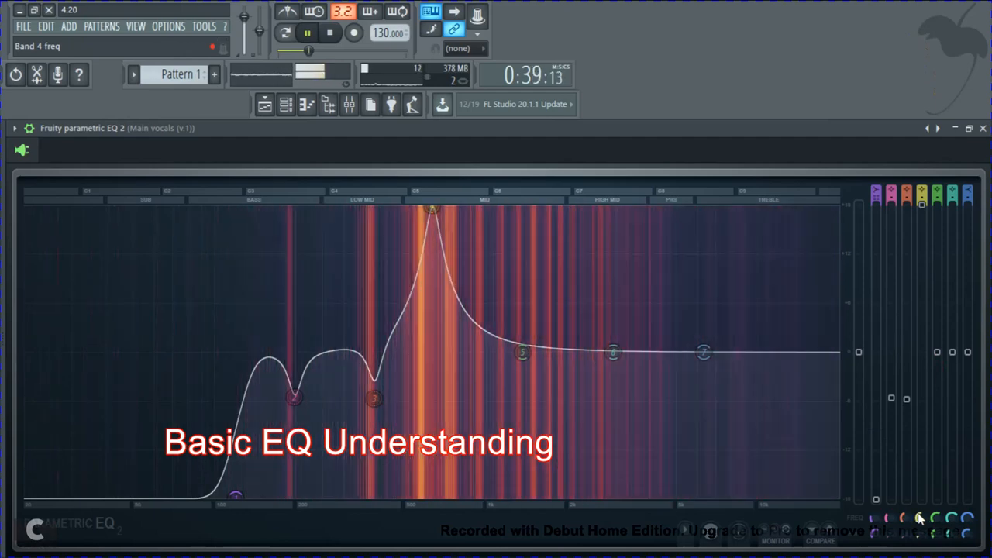
pyautogui.press('space')
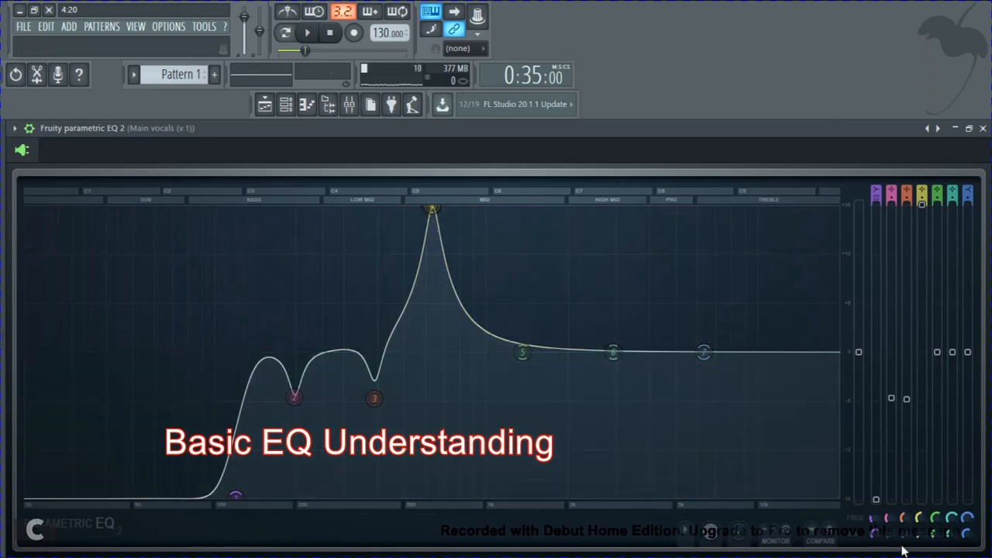
pyautogui.press('space')
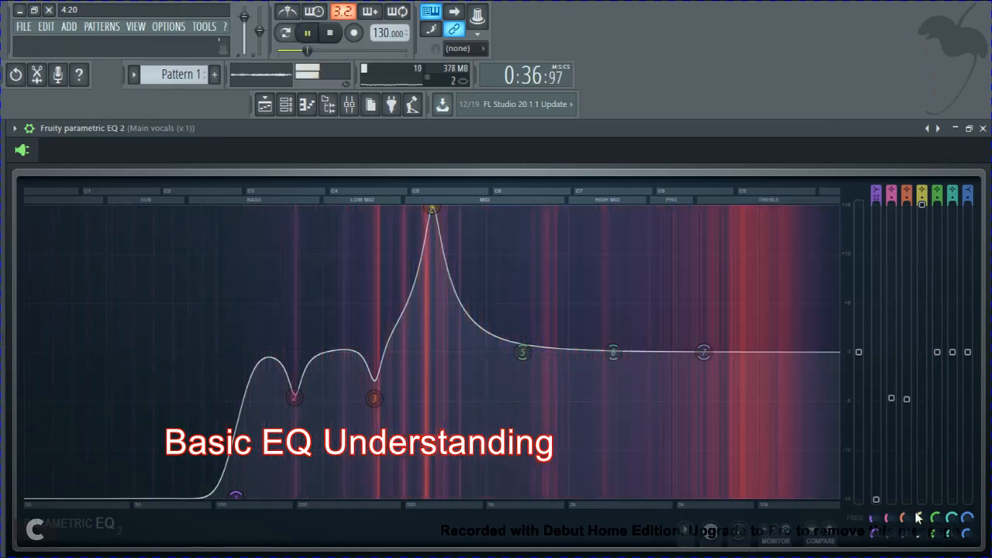
# Step: Shift band 4 down to about 600 Hz, cut its level to about -6 dB, and stop playback
pyautogui.moveTo(919, 522)
pyautogui.mouseDown()
pyautogui.moveTo(914, 490)
pyautogui.moveTo(922, 525)
pyautogui.mouseUp()
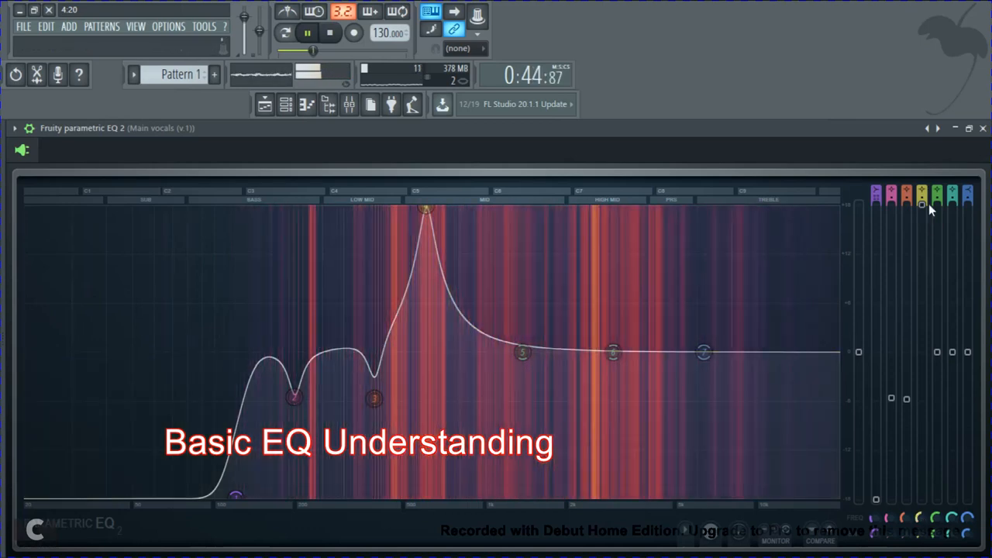
pyautogui.moveTo(924, 211); pyautogui.dragTo(922, 401)
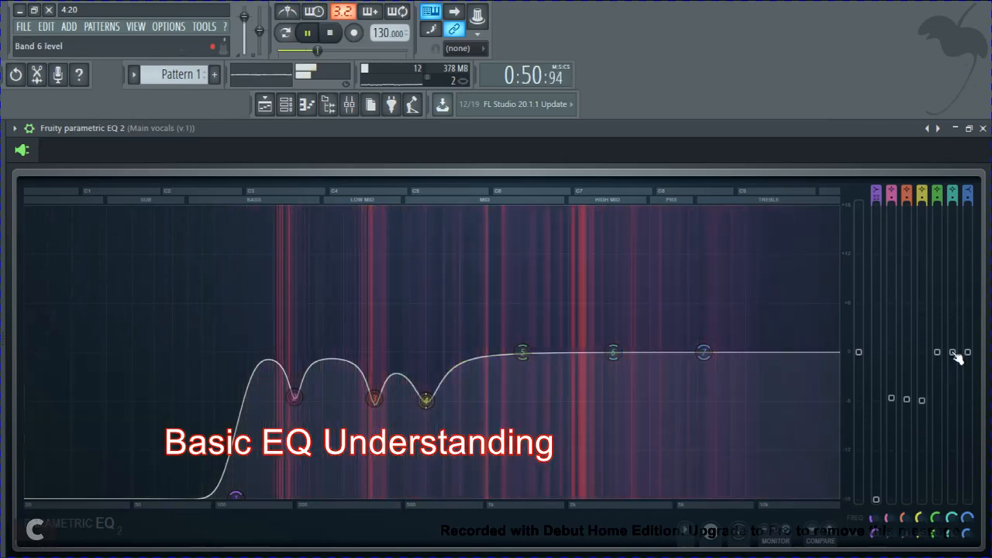
pyautogui.press('space')
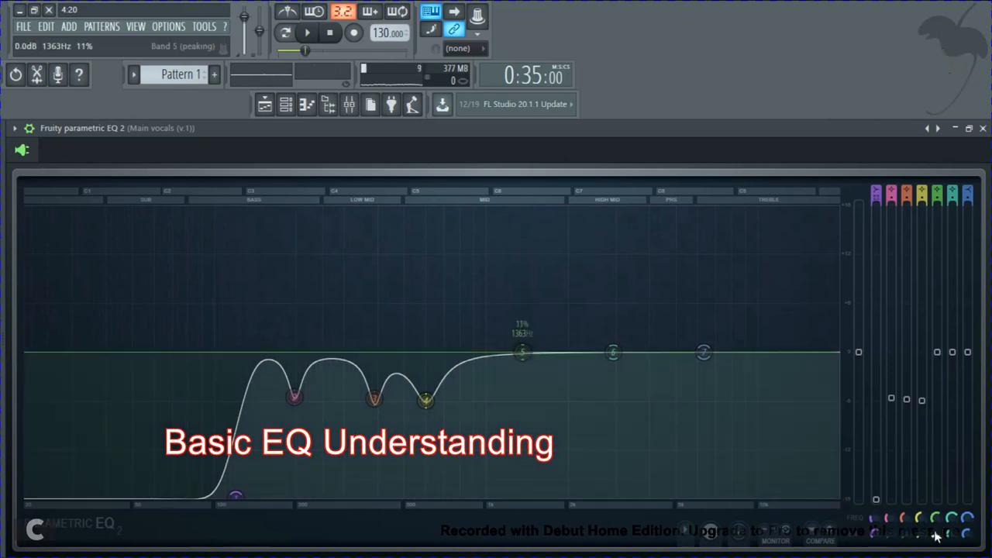
# Step: Boost EQ band 5 to the maximum +18 dB and sweep its frequency up to 20000 Hz during playback
pyautogui.press('space')
pyautogui.moveTo(939, 346); pyautogui.dragTo(944, 178)
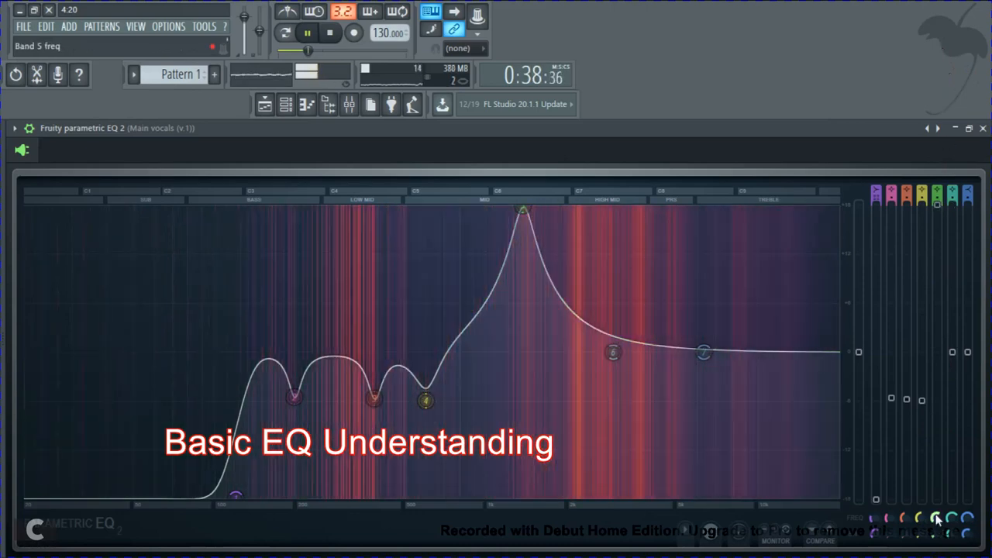
pyautogui.moveTo(937, 517)
pyautogui.mouseDown()
pyautogui.moveTo(939, 532)
pyautogui.moveTo(940, 8)
pyautogui.moveTo(942, 532)
pyautogui.mouseUp()
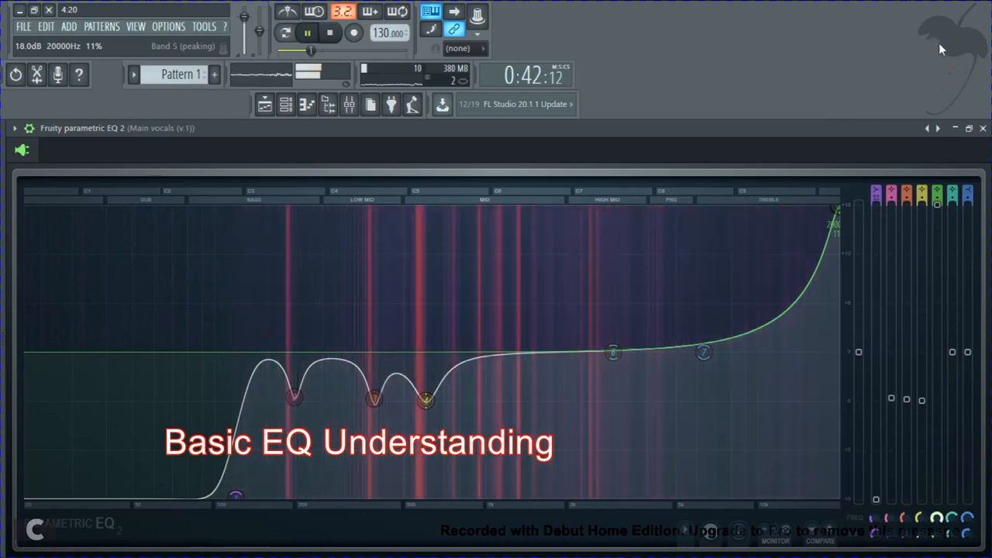
# Step: Bring band 5 back to about 2.4 kHz, set its level to about +5 dB, and stop playback
pyautogui.moveTo(938, 42); pyautogui.dragTo(952, 250)
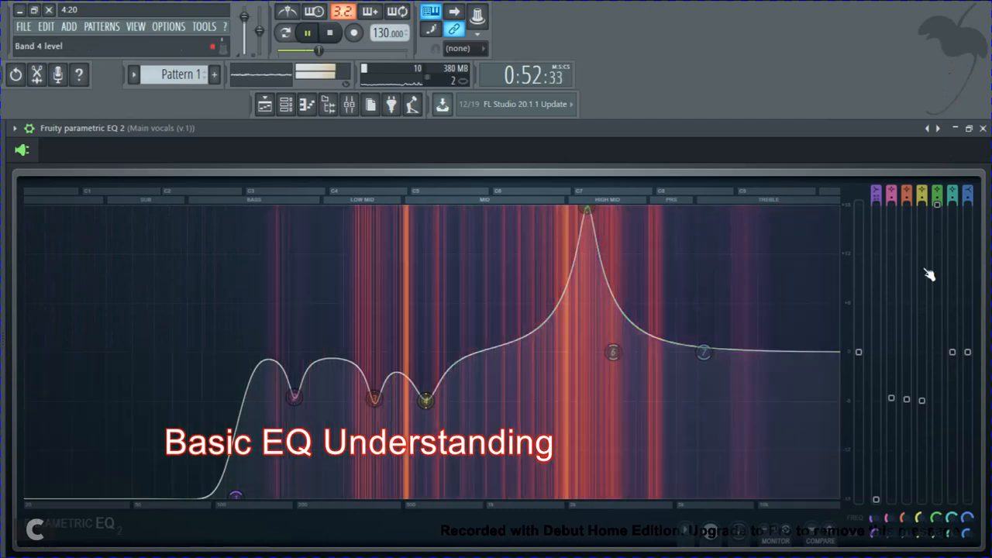
pyautogui.moveTo(946, 227); pyautogui.dragTo(963, 381)
pyautogui.press('space')
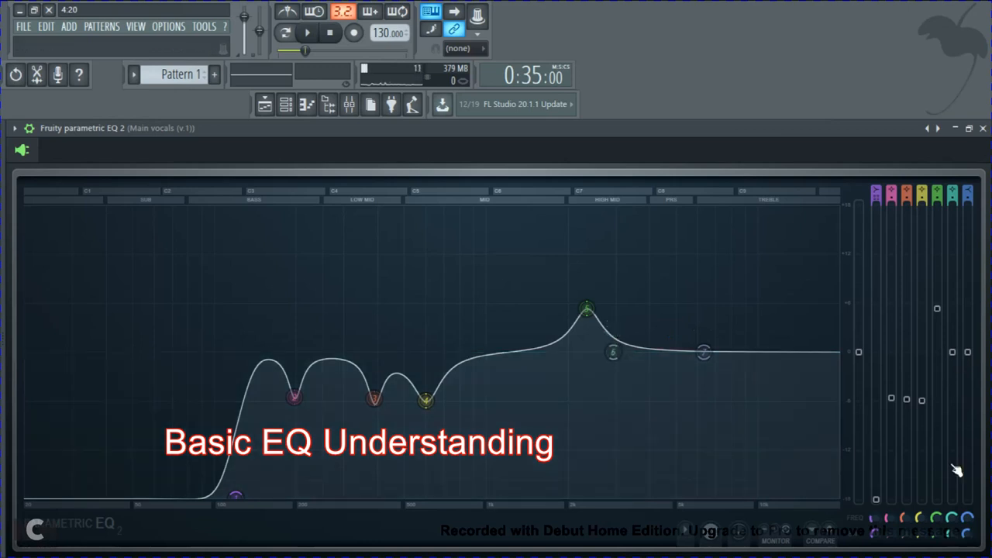
# Step: Sweep a strongly boosted EQ band 6 to about 6 kHz during playback and settle its level at about +6 dB
pyautogui.press('space')
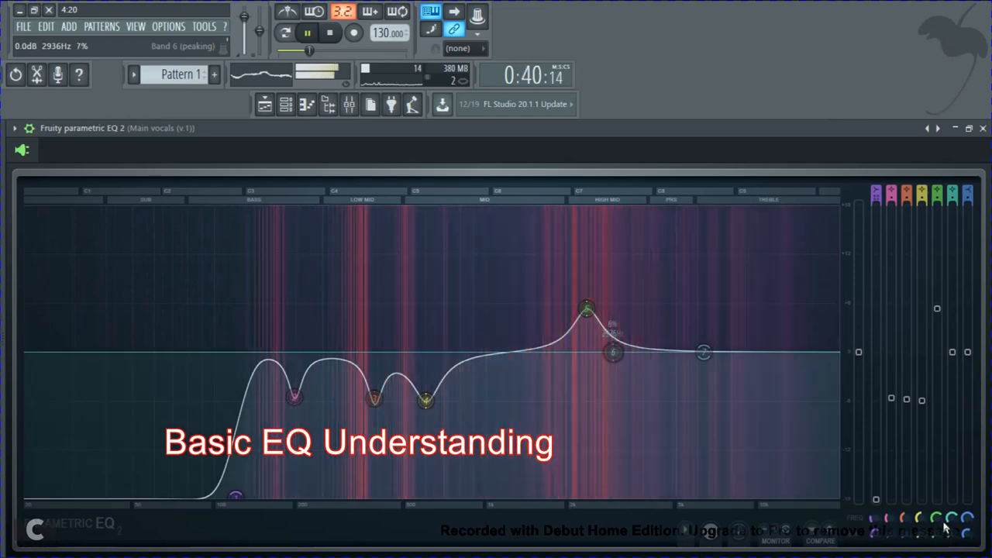
pyautogui.moveTo(955, 352); pyautogui.dragTo(951, 162)
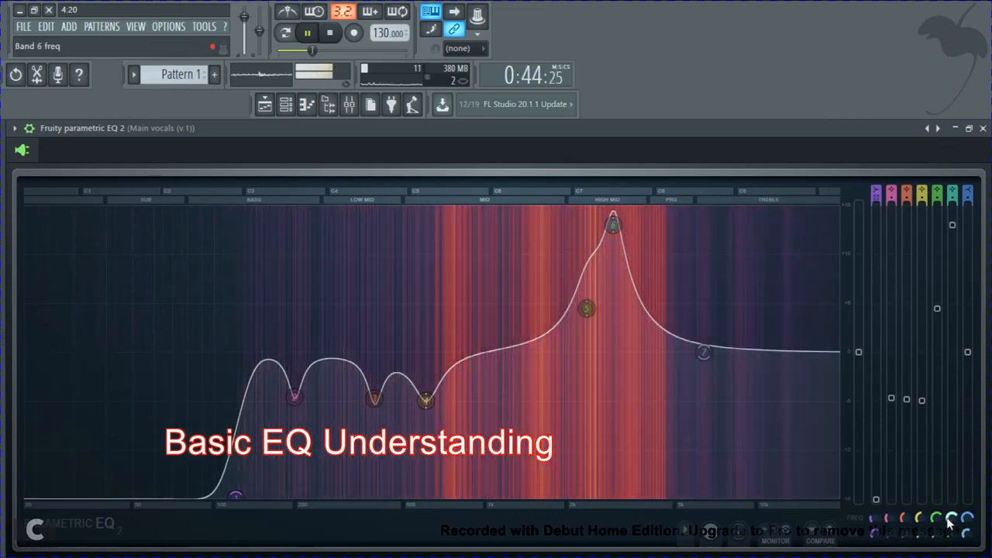
pyautogui.moveTo(951, 518); pyautogui.dragTo(940, 439)
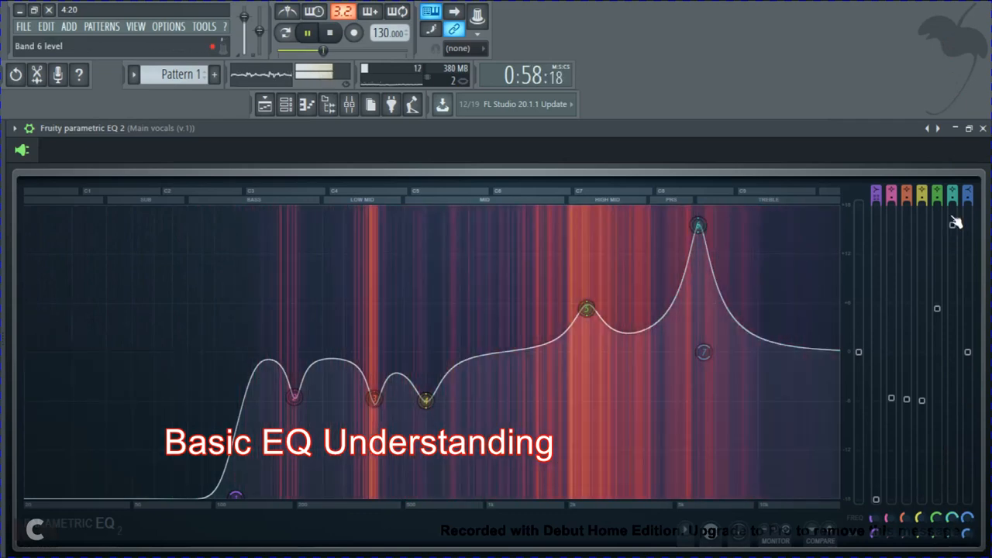
pyautogui.moveTo(953, 226); pyautogui.dragTo(965, 362)
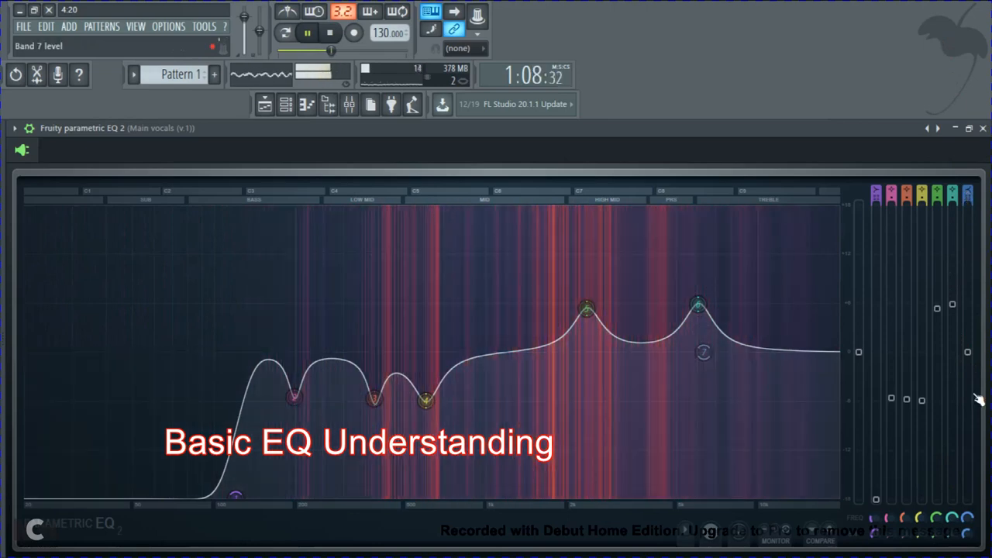
# Step: Turn EQ band 7 into a steep high cut at about 17 kHz and -18 dB, and stop playback
pyautogui.moveTo(968, 354); pyautogui.dragTo(37, 496)
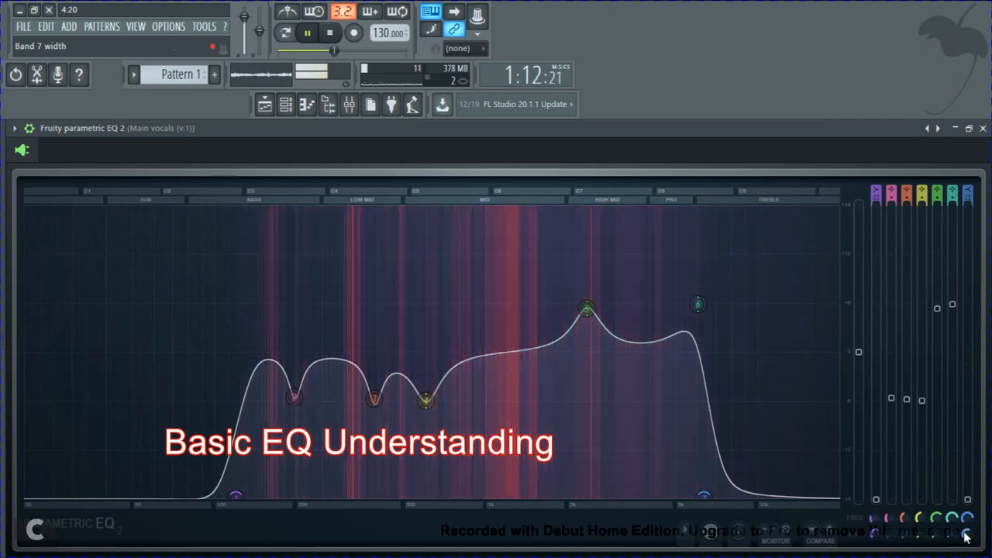
pyautogui.moveTo(965, 534); pyautogui.dragTo(967, 35)
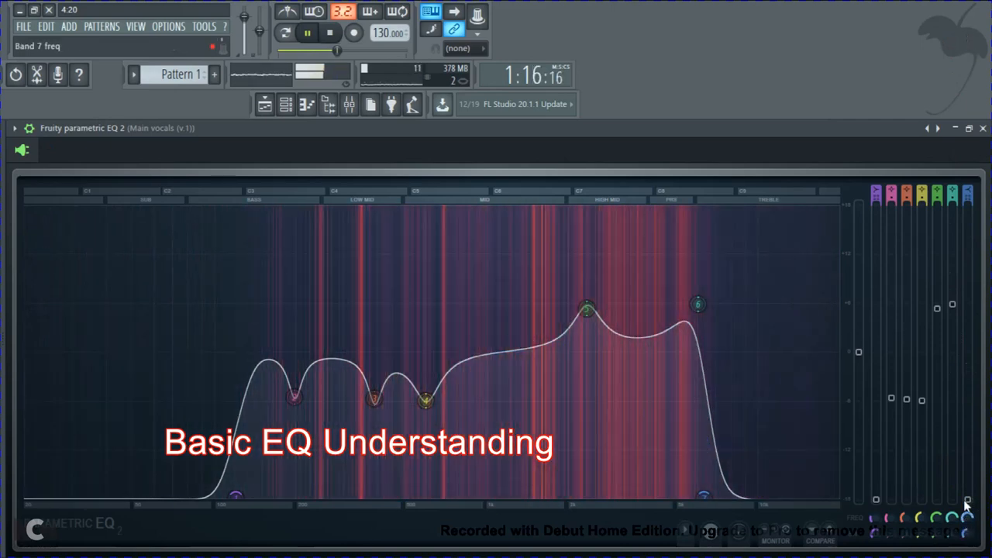
pyautogui.moveTo(966, 503); pyautogui.dragTo(33, 410)
pyautogui.press('space')
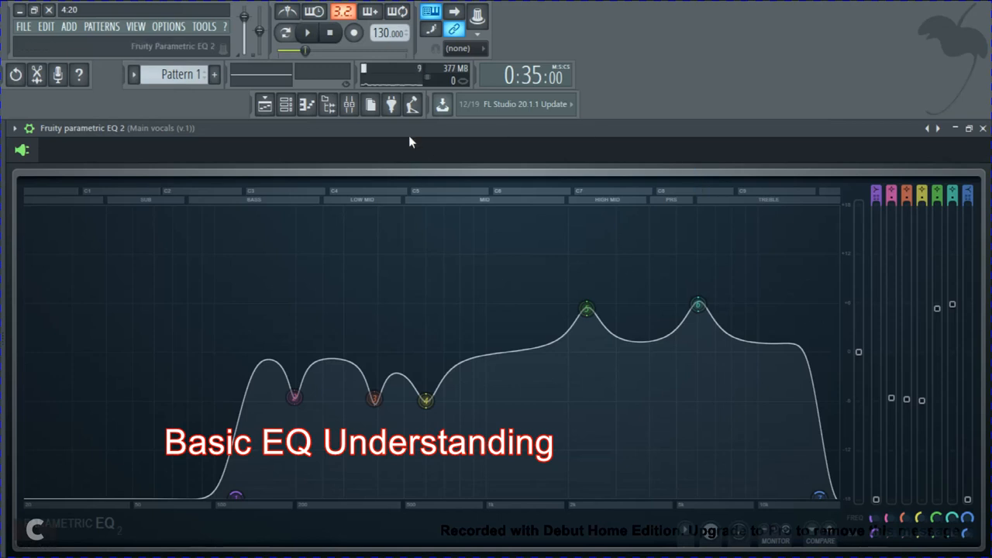
# Step: Play back the equalized vocals with the beat, and close the EQ, mixer and playlist windows
pyautogui.press('space')
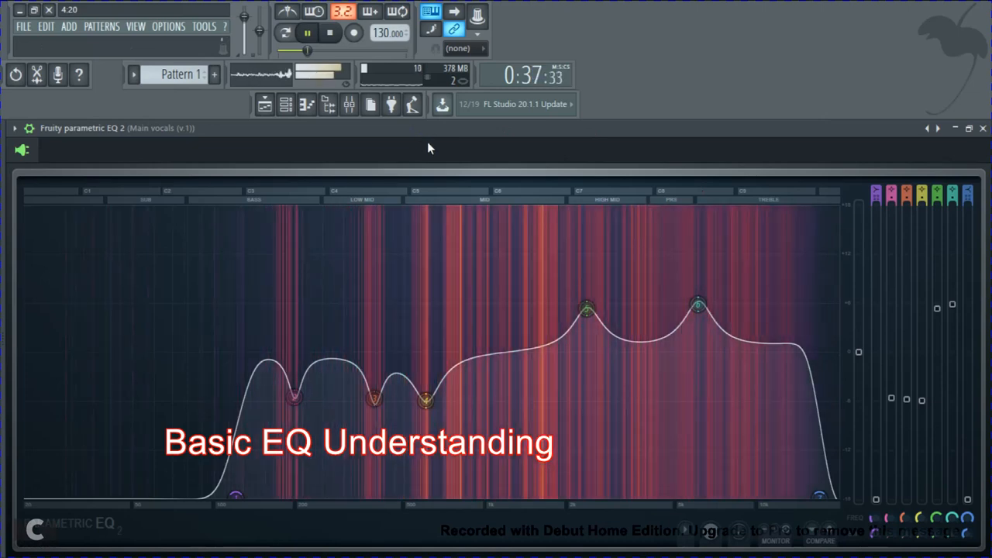
pyautogui.click(983, 128)
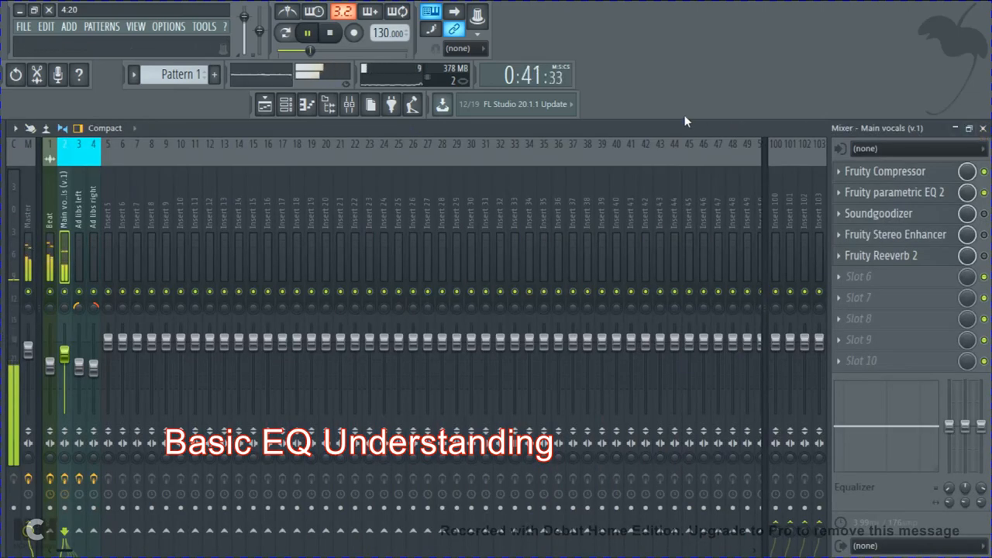
pyautogui.click(983, 129)
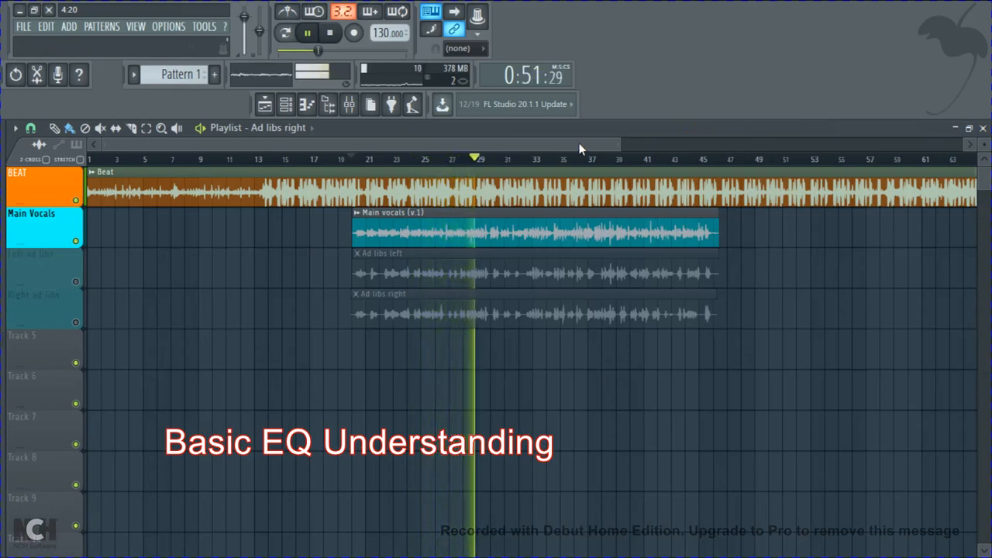
pyautogui.press('space')
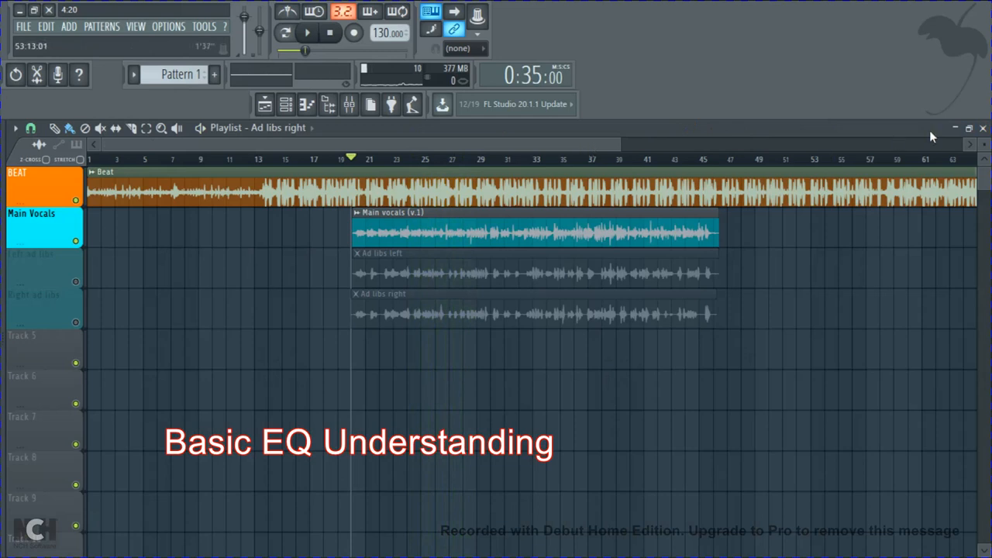
pyautogui.click(983, 128)
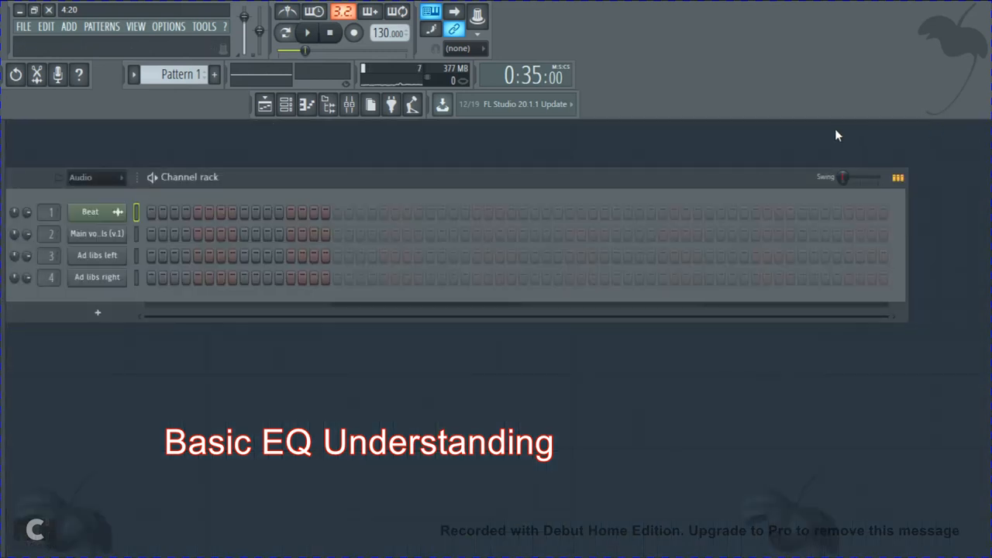
# Step: Reopen the mixer and view the Soundgoodizer settings on the main vocals, closing the plugin when finished
pyautogui.click(349, 104)
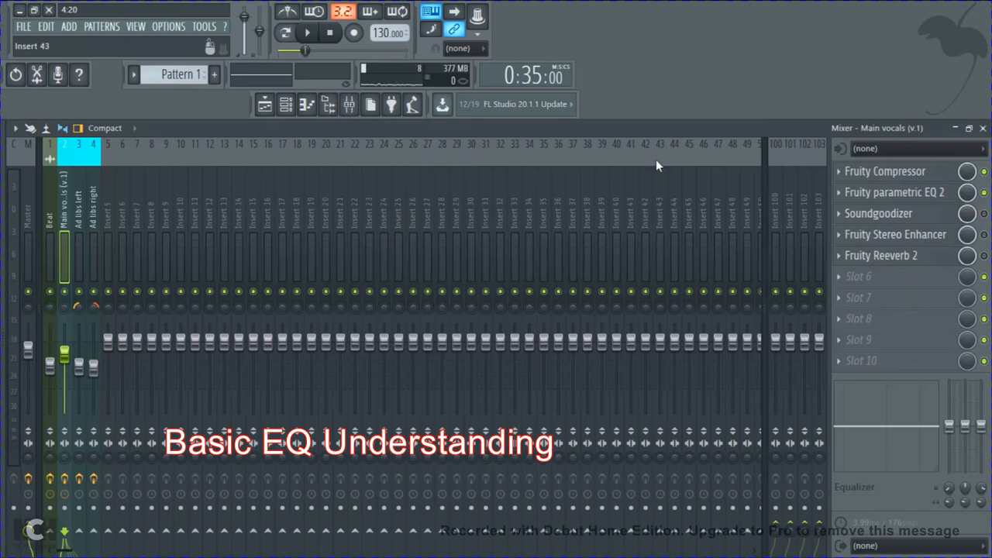
pyautogui.click(921, 221)
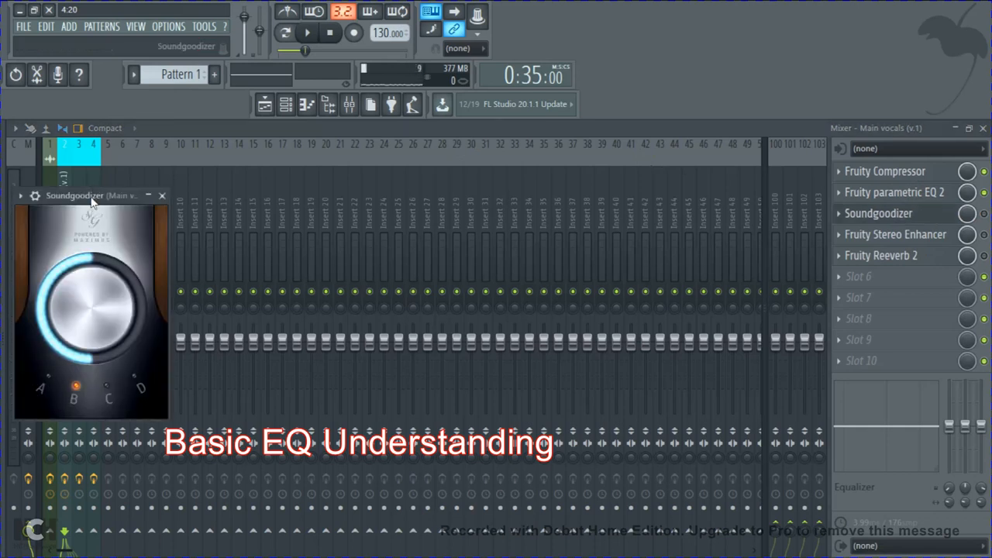
pyautogui.moveTo(95, 200); pyautogui.dragTo(173, 200)
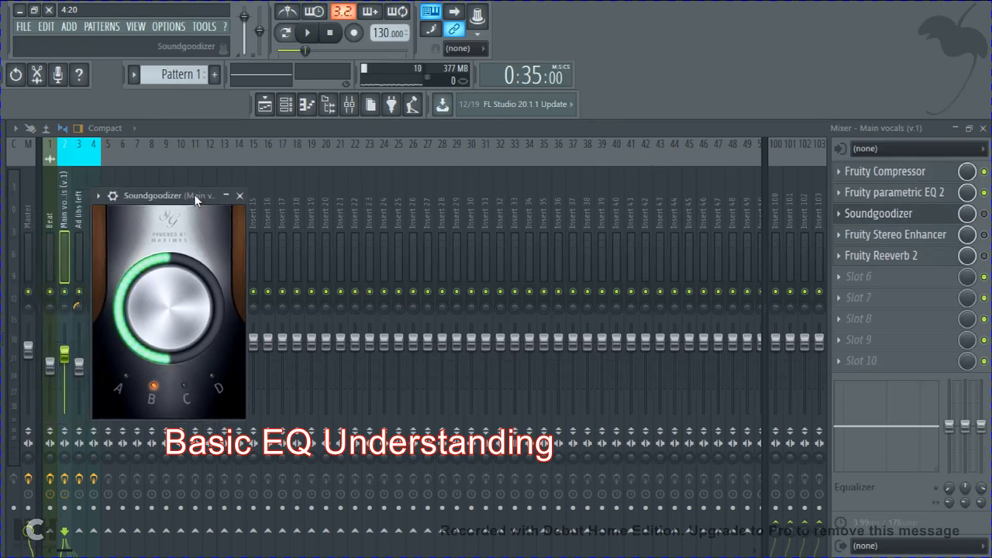
pyautogui.click(243, 199)
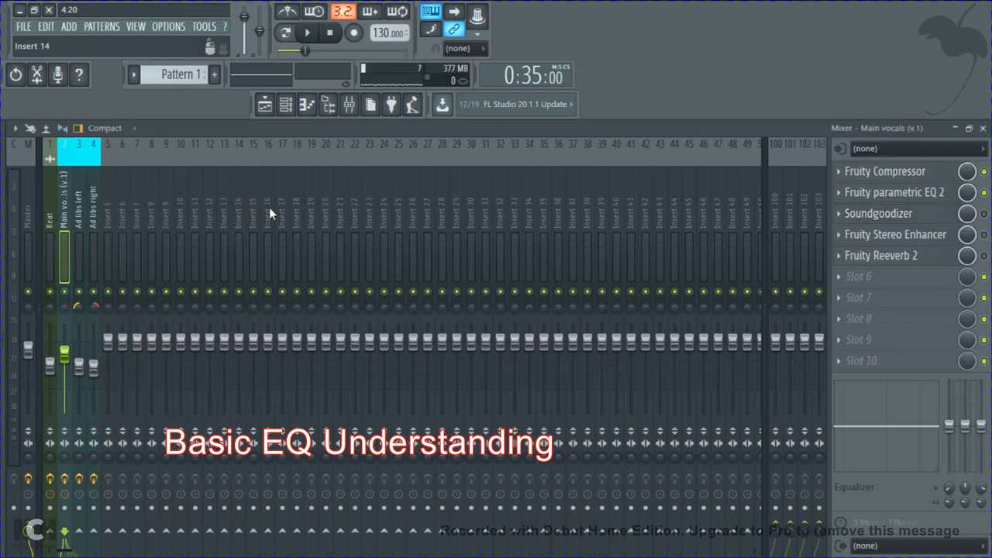
# Step: Disable all five effects on the main vocals, from Fruity Compressor to Fruity Reeverb 2, and play the unprocessed vocals
pyautogui.click(984, 213)
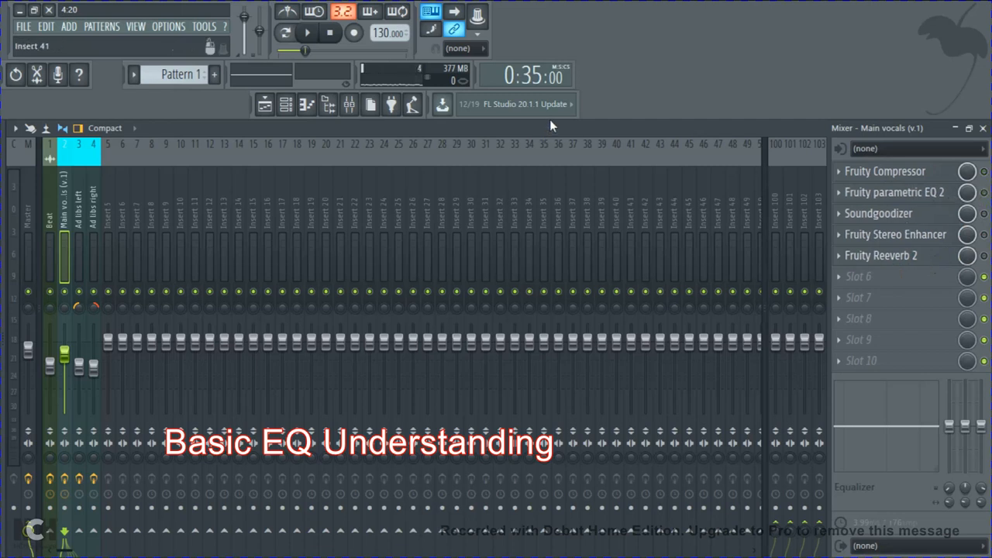
pyautogui.press('space')
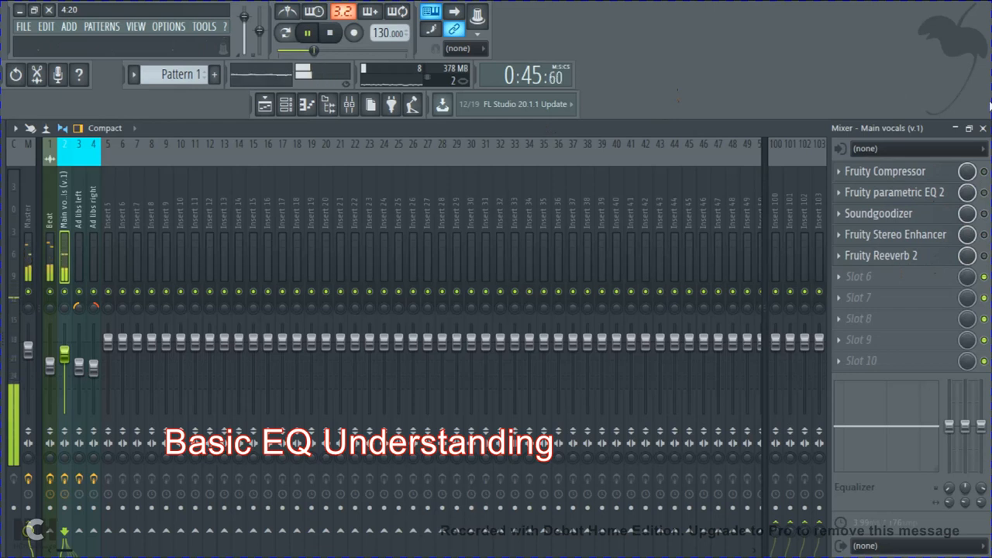
# Step: Re-enable Fruity Compressor, Fruity parametric EQ 2, Soundgoodizer and Fruity Stereo Enhancer on the main vocals, stopping playback along the way
pyautogui.click(984, 171)
pyautogui.click(984, 193)
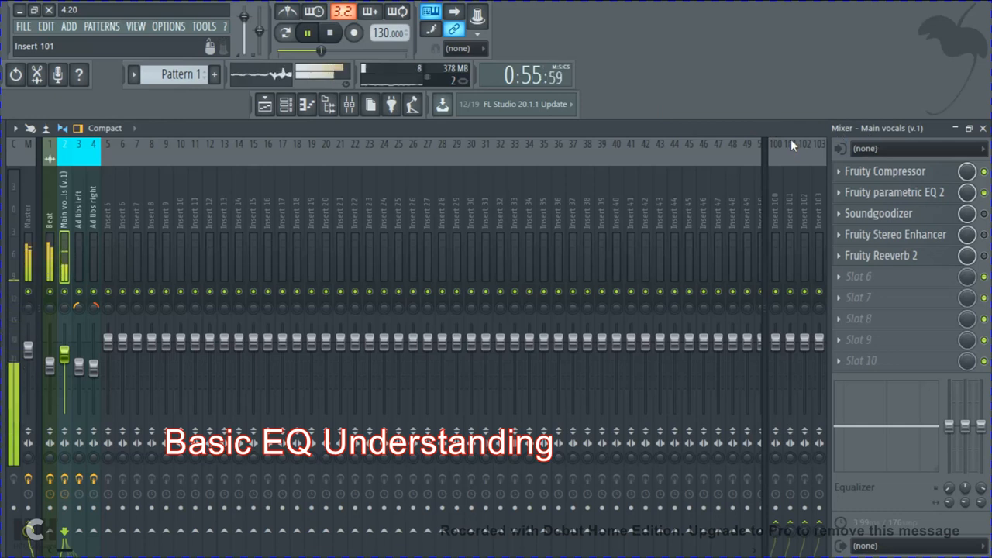
pyautogui.press('space')
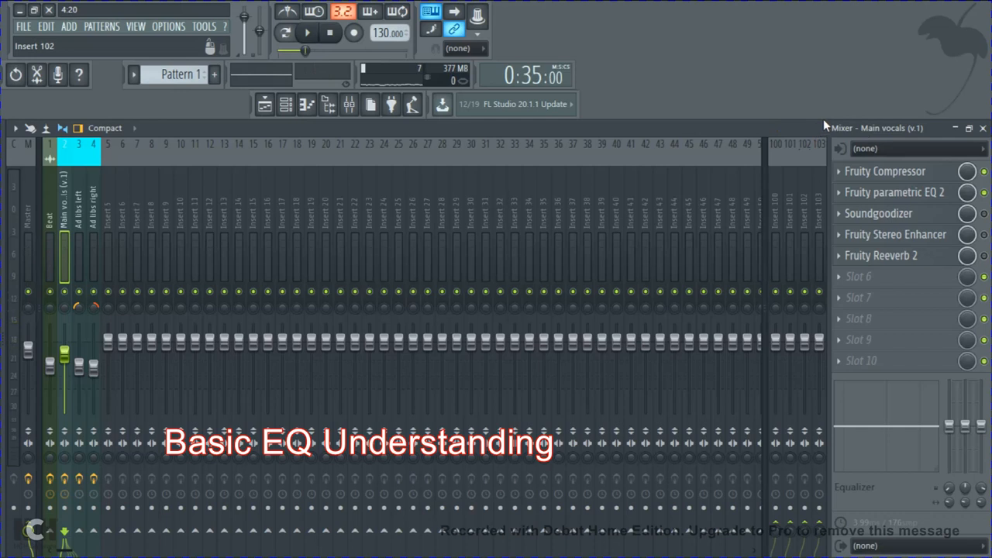
pyautogui.click(984, 214)
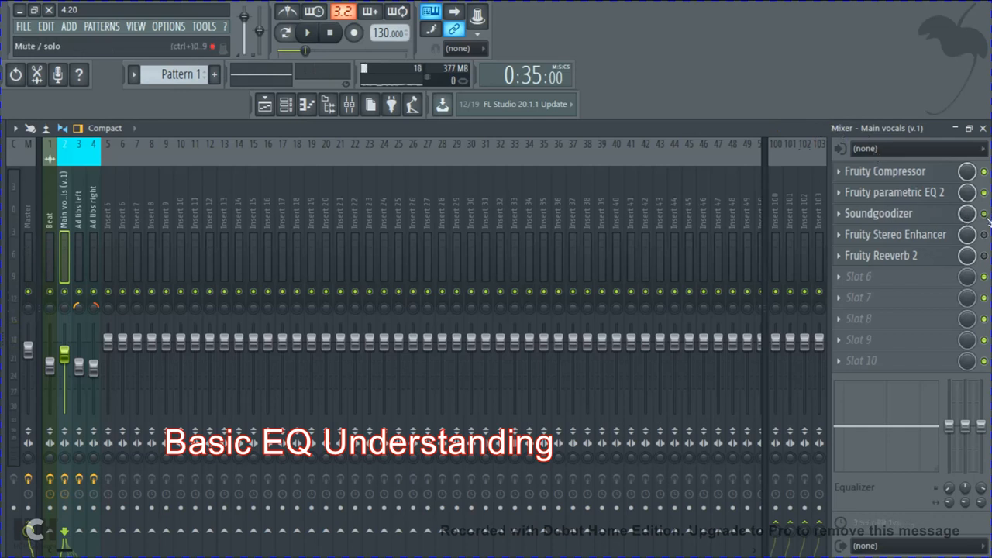
pyautogui.click(984, 235)
# Step: Re-enable Fruity Reeverb 2 on the main vocals, lower its wet level slightly, and close the plugin
pyautogui.click(877, 256)
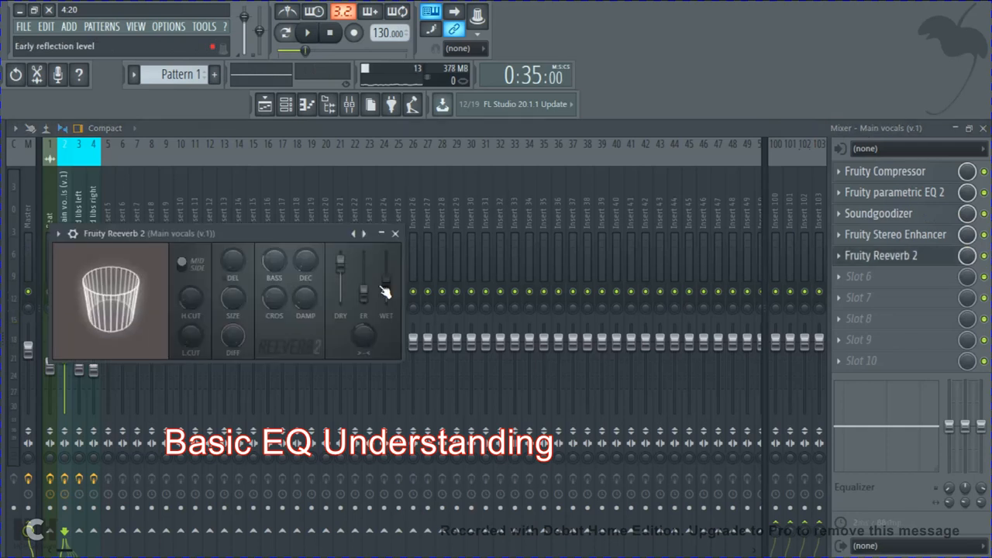
pyautogui.moveTo(390, 286); pyautogui.dragTo(389, 293)
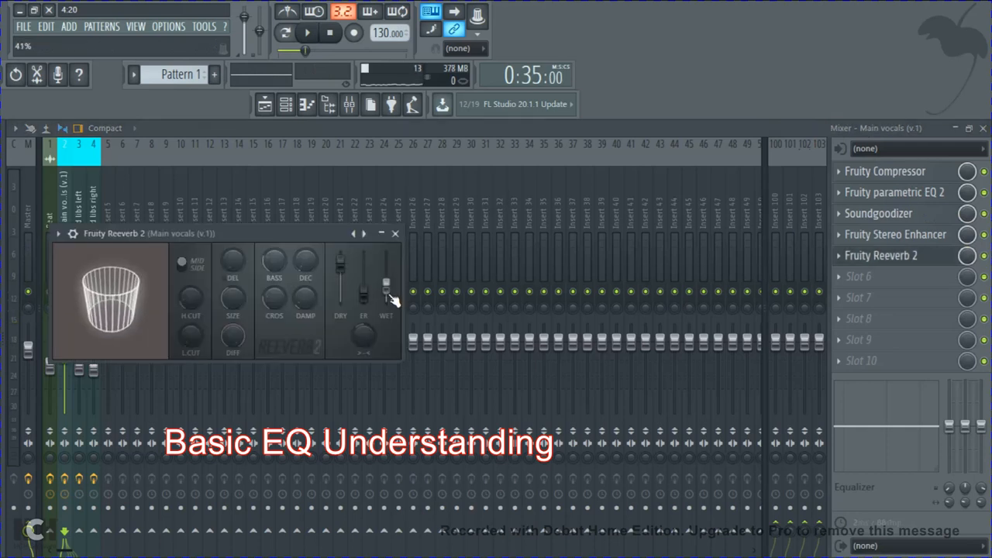
pyautogui.click(395, 234)
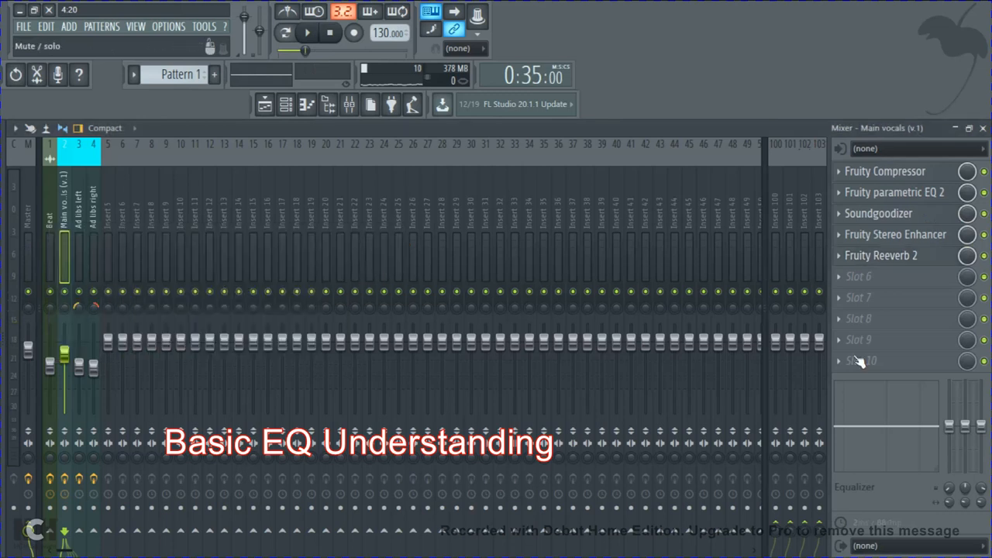
# Step: Play the main vocals with all effects enabled, and switch from the mixer to the playlist
pyautogui.press('space')
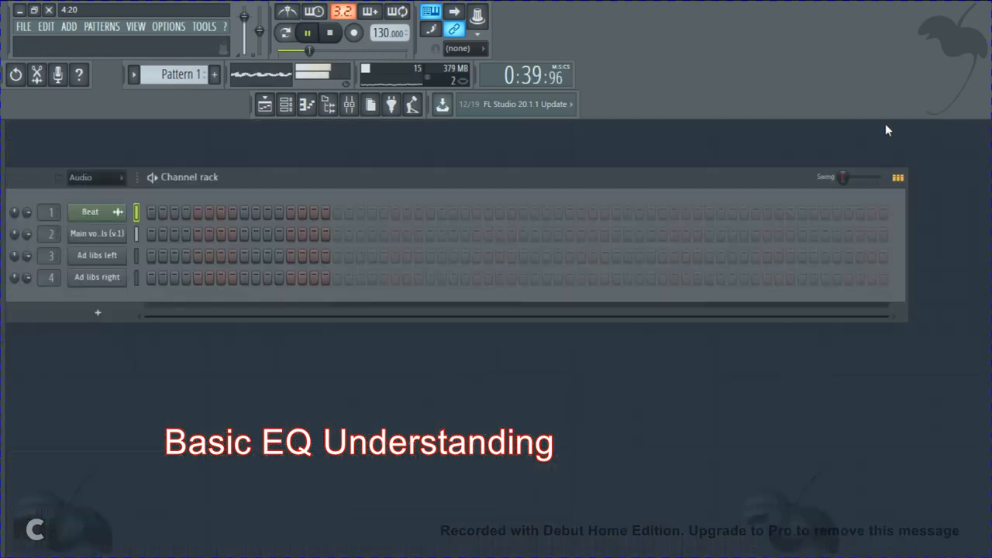
pyautogui.click(983, 128)
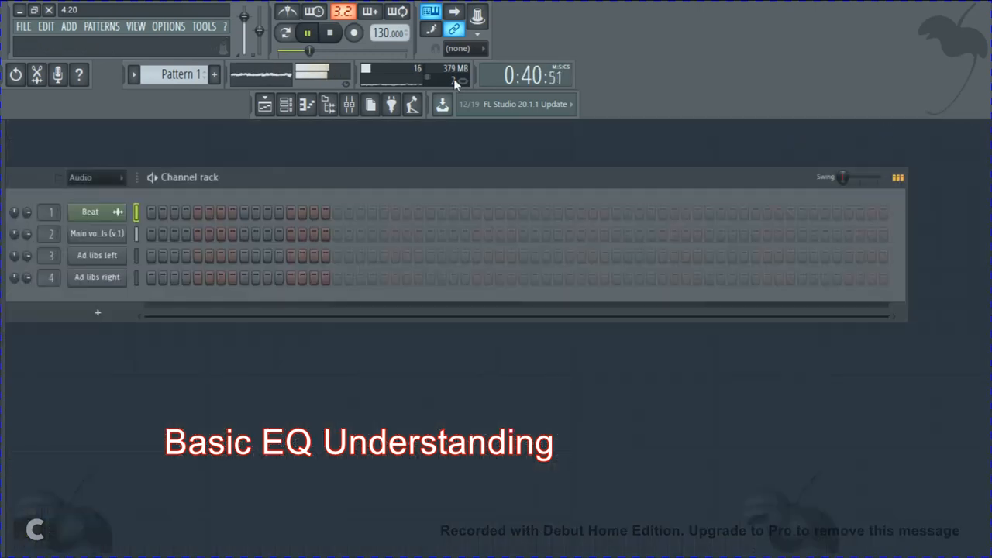
pyautogui.click(264, 104)
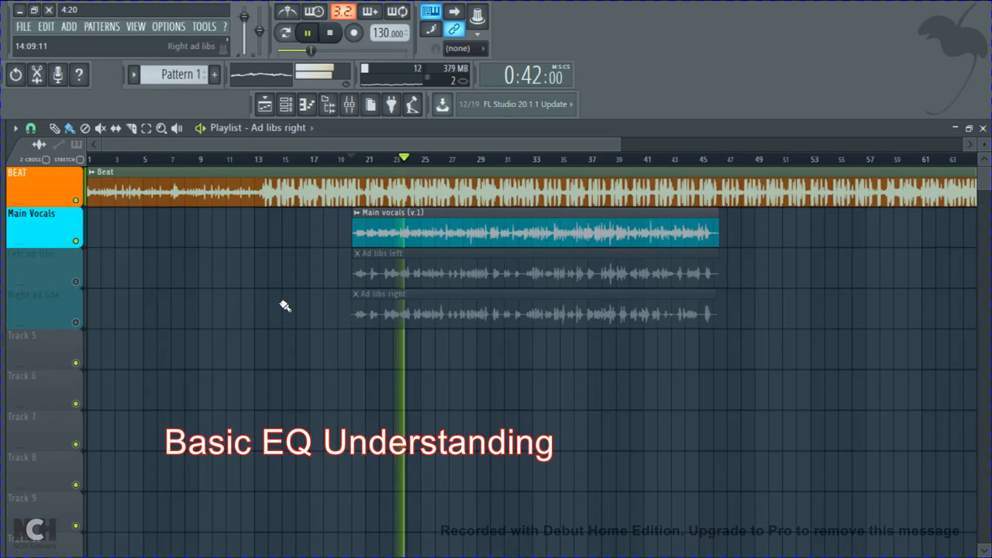
# Step: Unmute the Left ad libs and Right ad libs tracks during playback, stopping and minimizing FL Studio after listening to the full mix
pyautogui.click(76, 282)
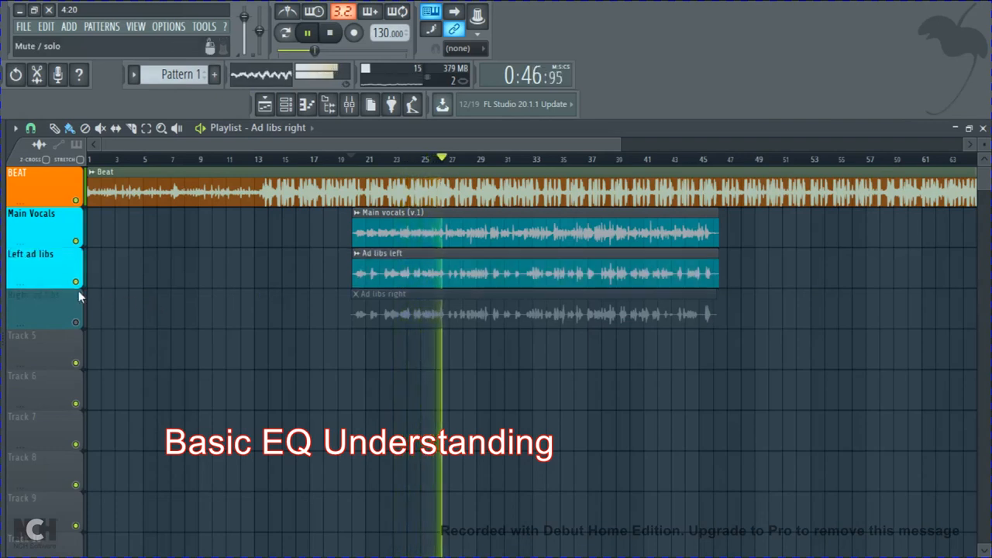
pyautogui.click(76, 323)
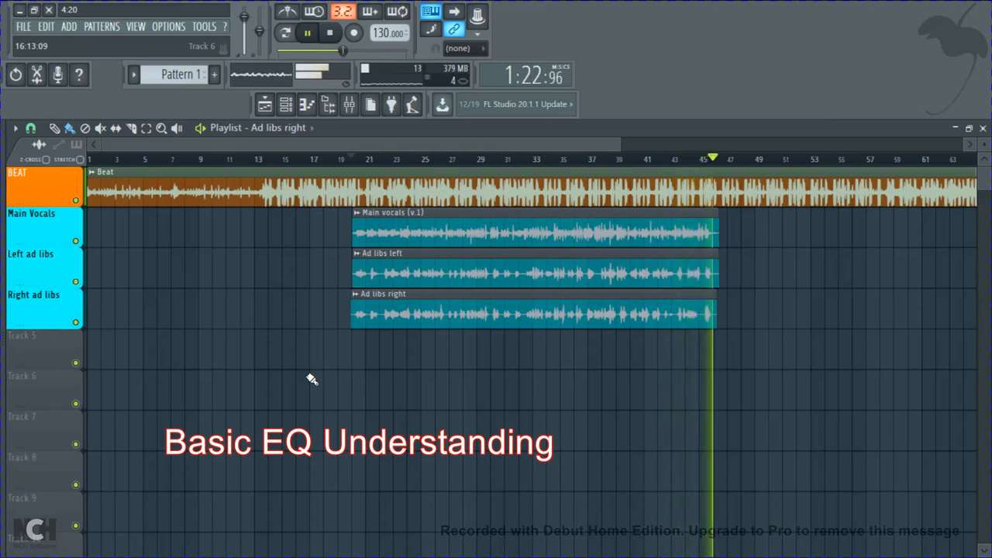
pyautogui.press('space')
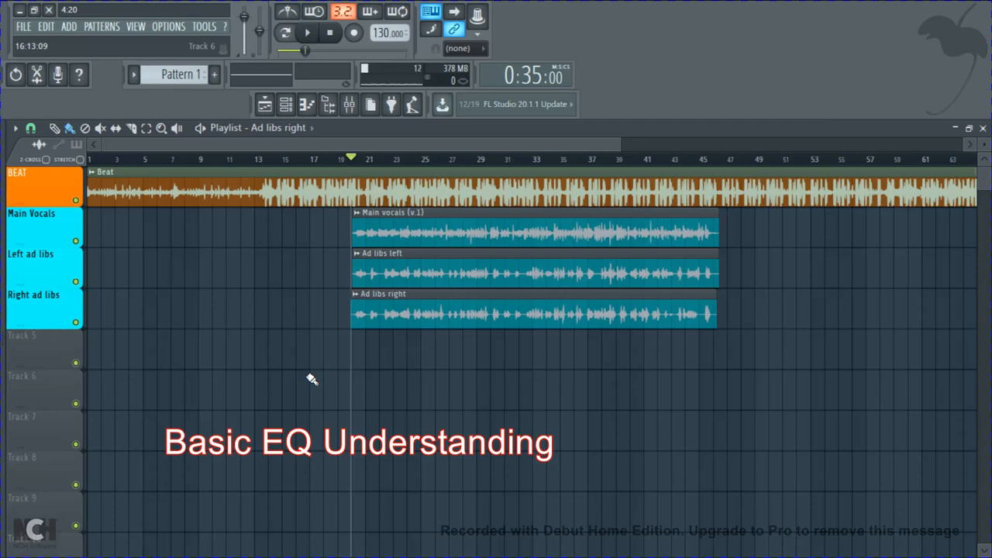
pyautogui.click(20, 9)
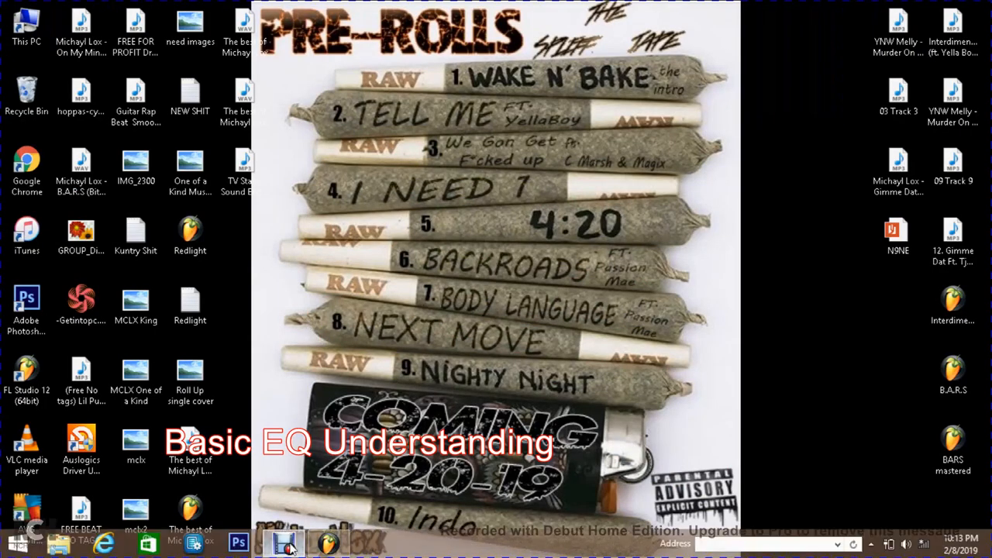